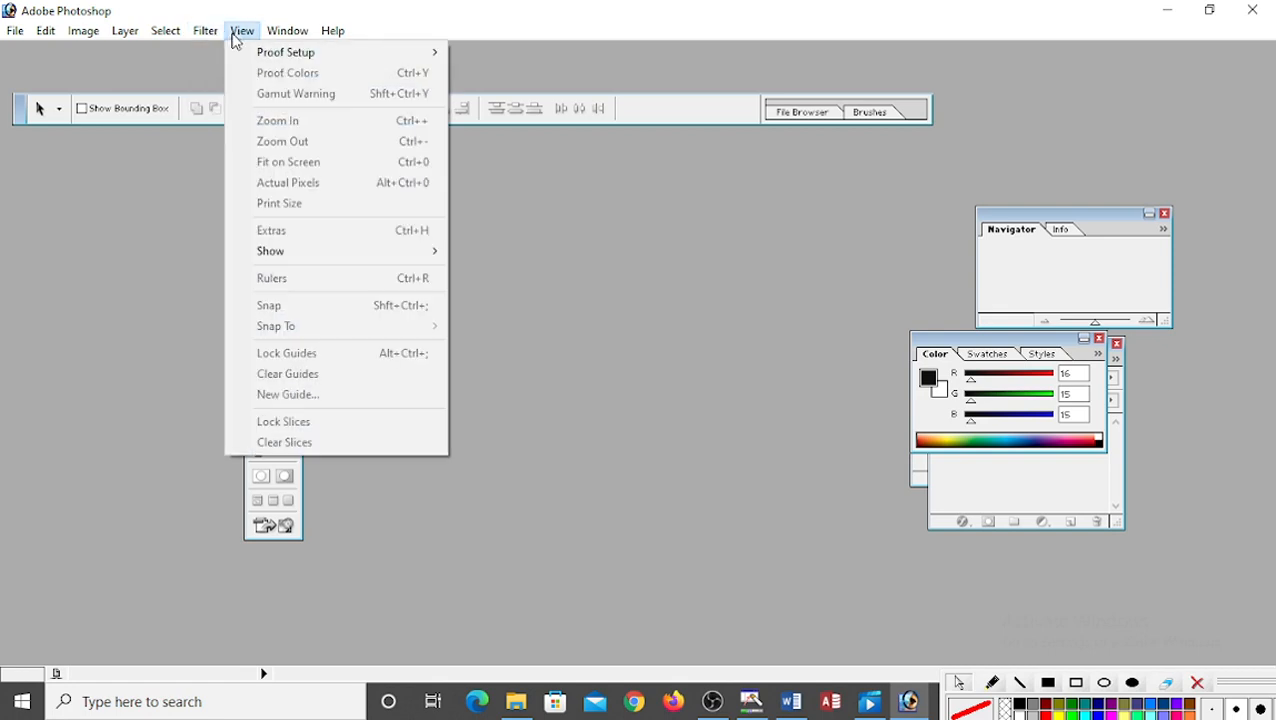
left_click(278, 32)
left_click(342, 31)
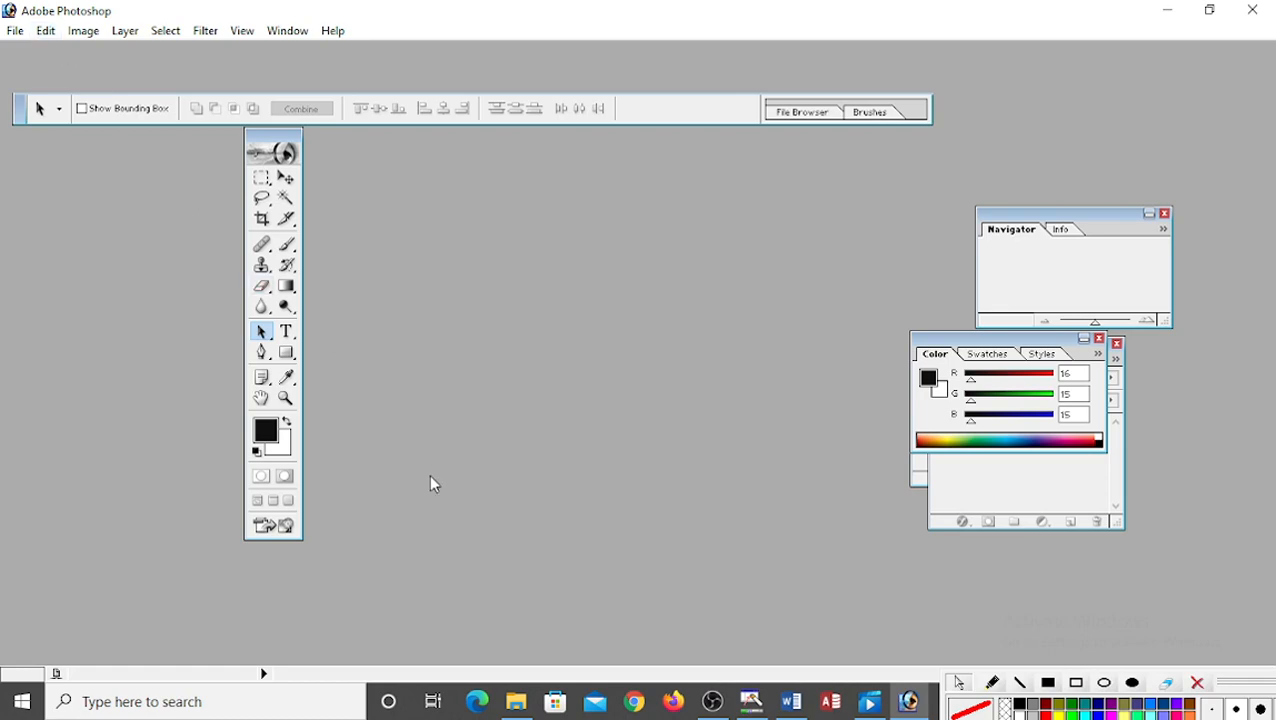
- Switch to the Word notes and highlight the OPTION BAR heading in yellow
left_click(790, 703)
scroll(158, 415, "down", 3)
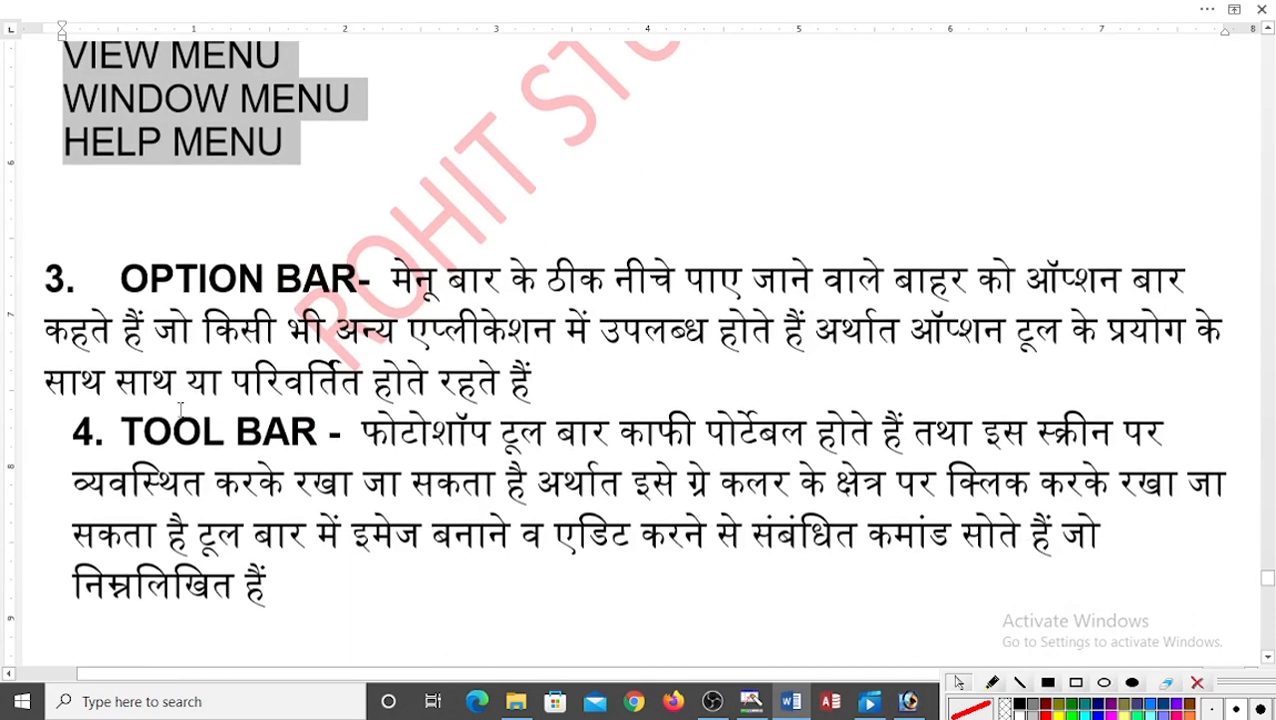
left_click(185, 358)
left_click_drag(120, 280, 384, 281)
left_click(443, 251)
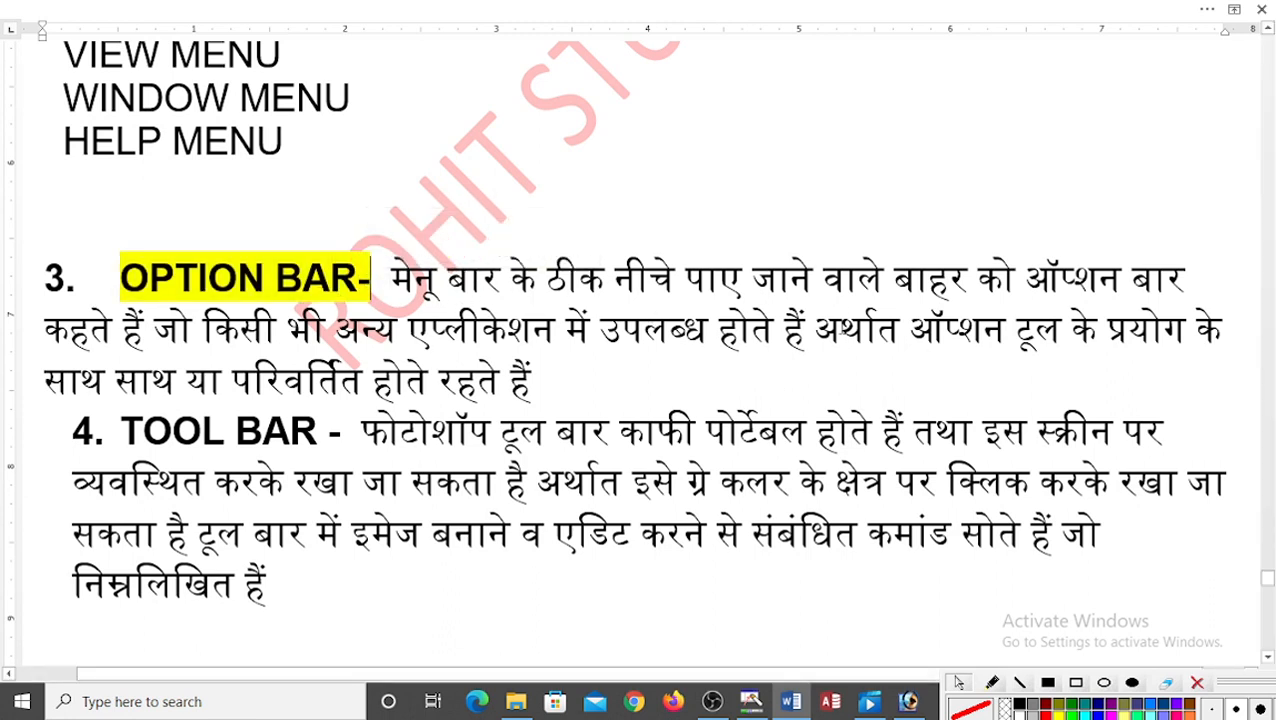
- In the Option Bar definition, replace the word बाहर with BAR and delete the word या
left_click_drag(972, 280, 893, 282)
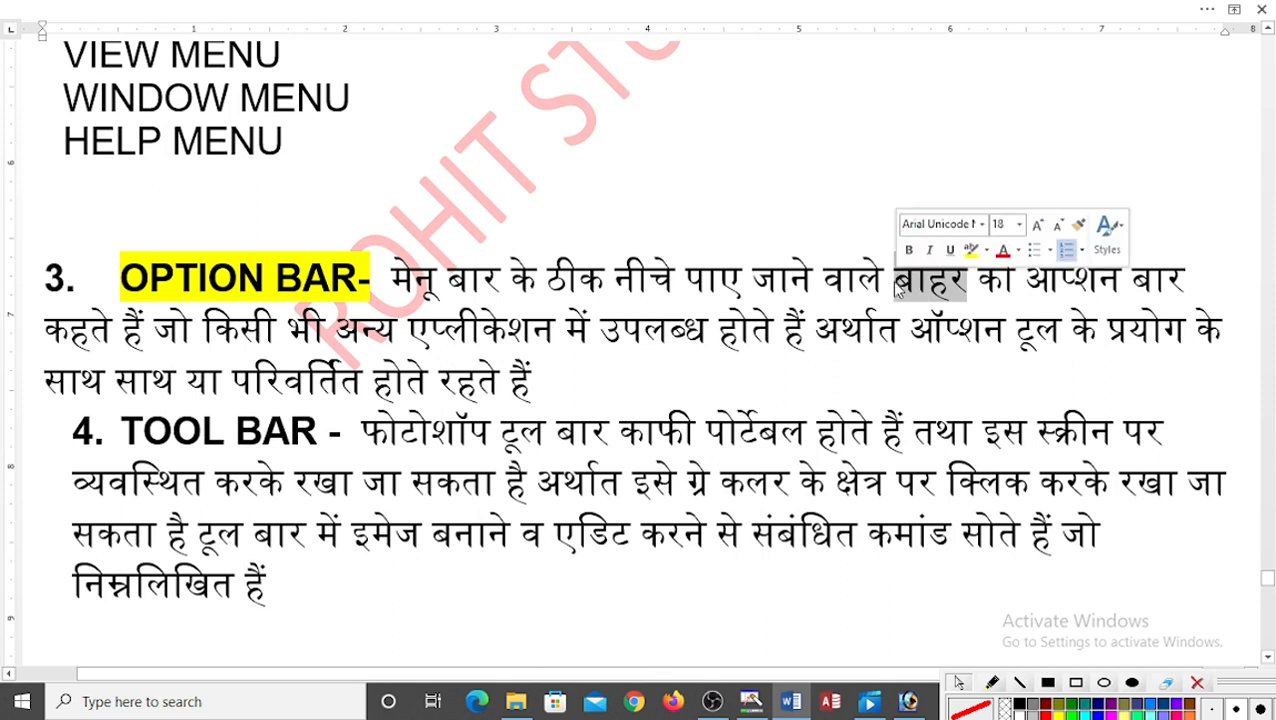
type("BAR")
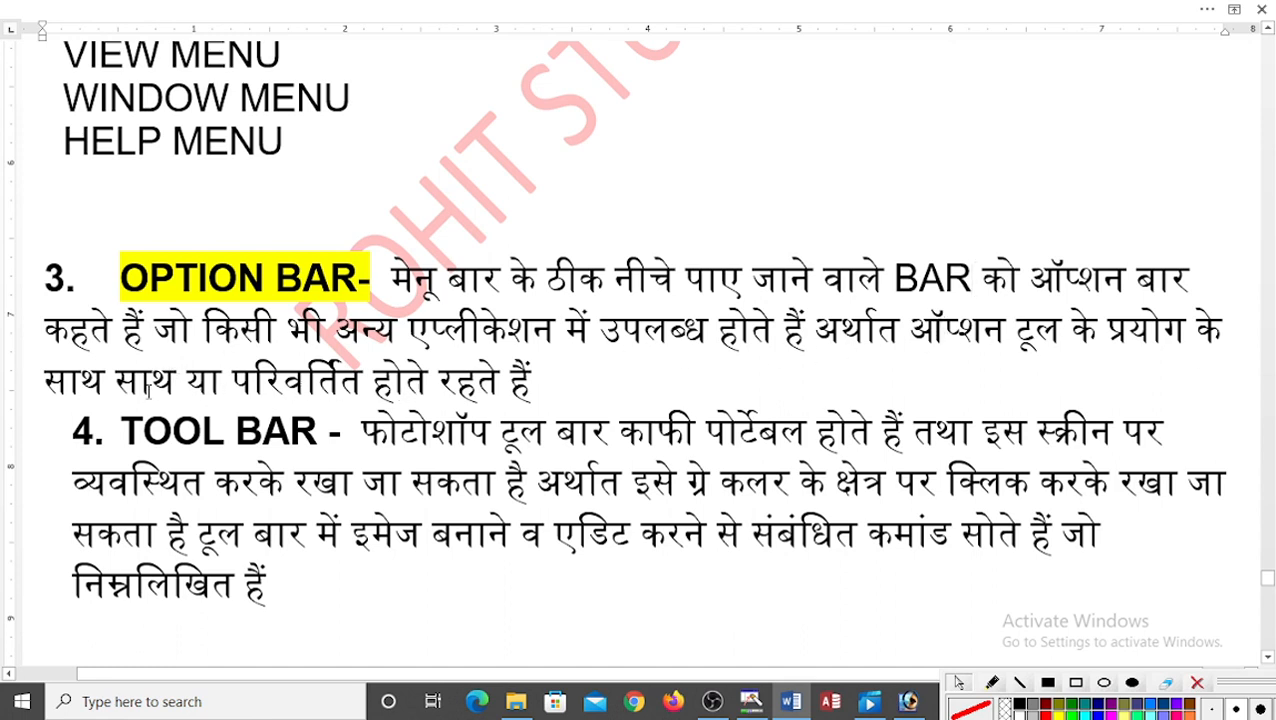
left_click(178, 382)
left_click(221, 380)
key("BackSpace")
key("BackSpace")
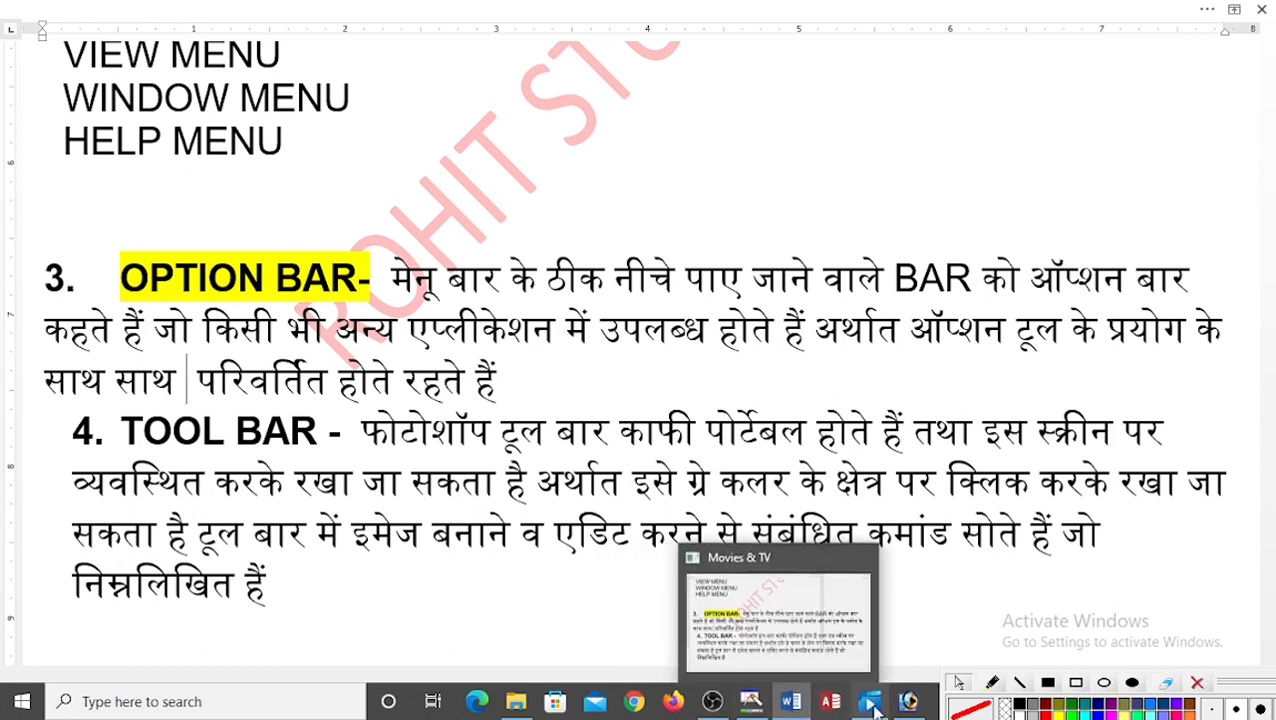
- Switch to Photoshop, activate the Crop tool and move the options bar up, closer to the menu bar
left_click(908, 701)
left_click(262, 219)
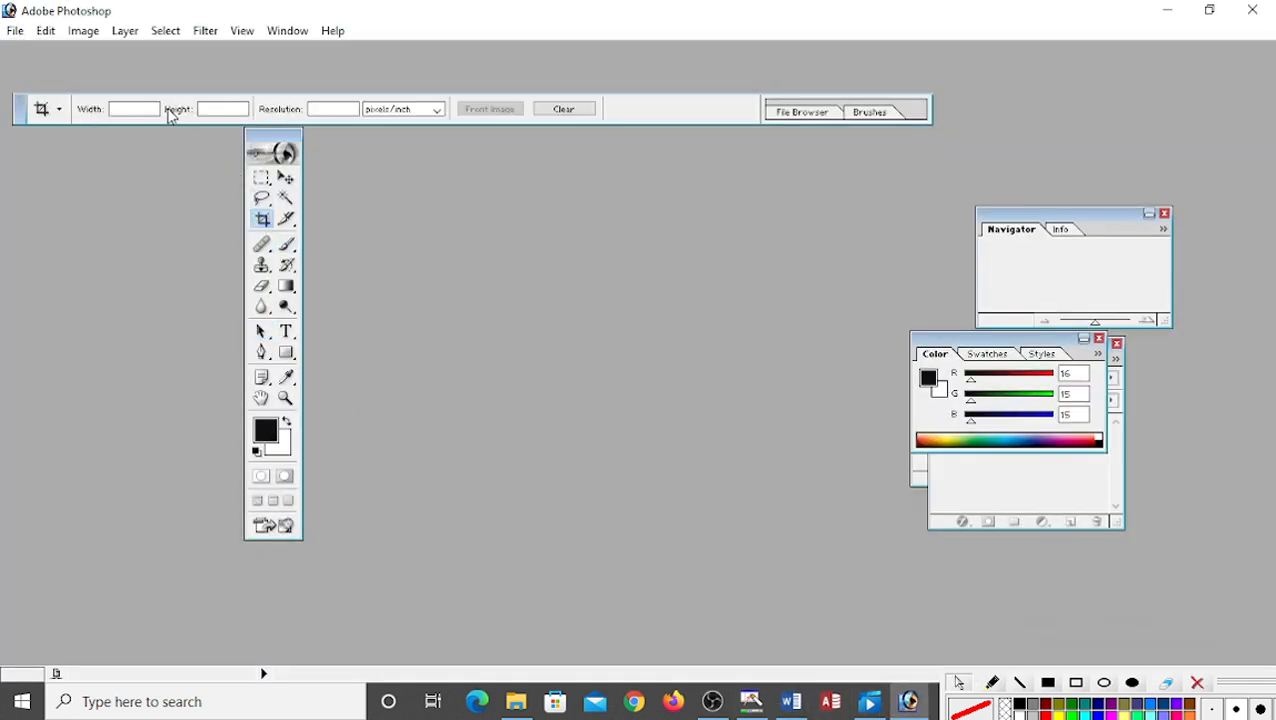
mouse_move(24, 114)
left_mouse_down()
mouse_move(23, 78)
mouse_move(11, 93)
mouse_move(28, 94)
left_mouse_up()
- Compare the options of the Marquee, Move, Crop, Slice, Brush, Healing Brush and Clone Stamp tools, ending on Clone Stamp
left_click(261, 177)
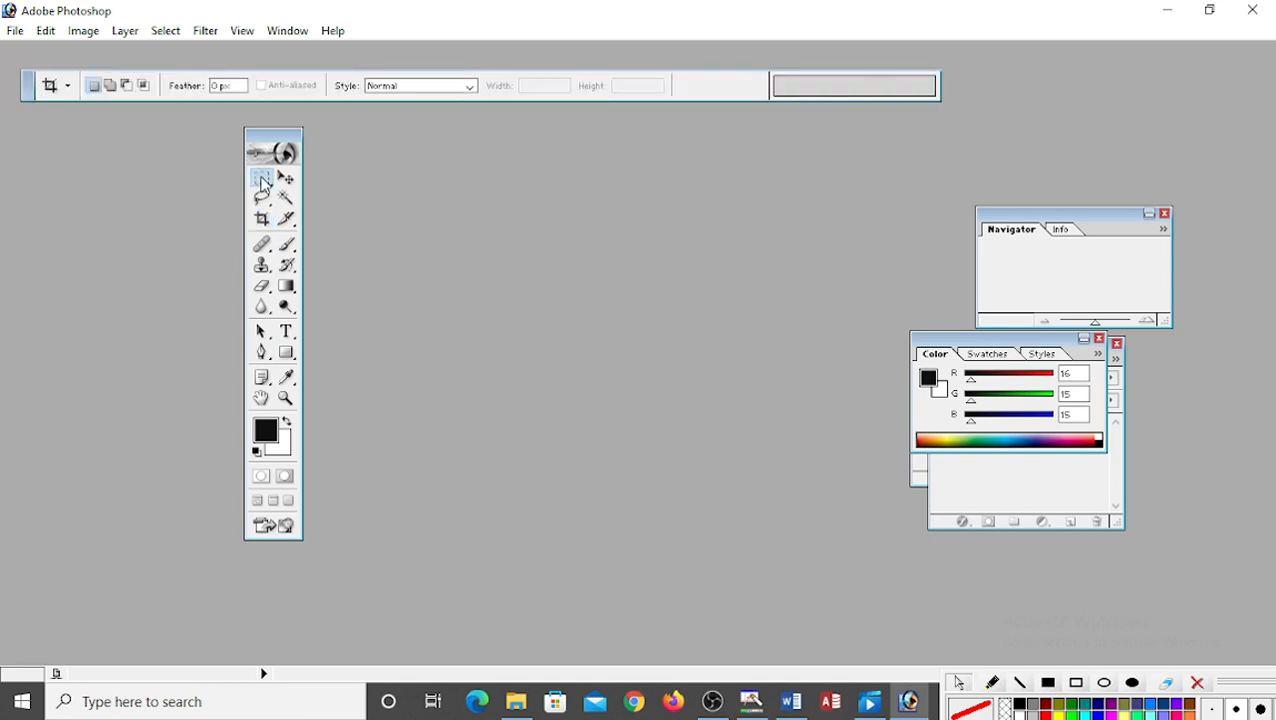
left_click(286, 177)
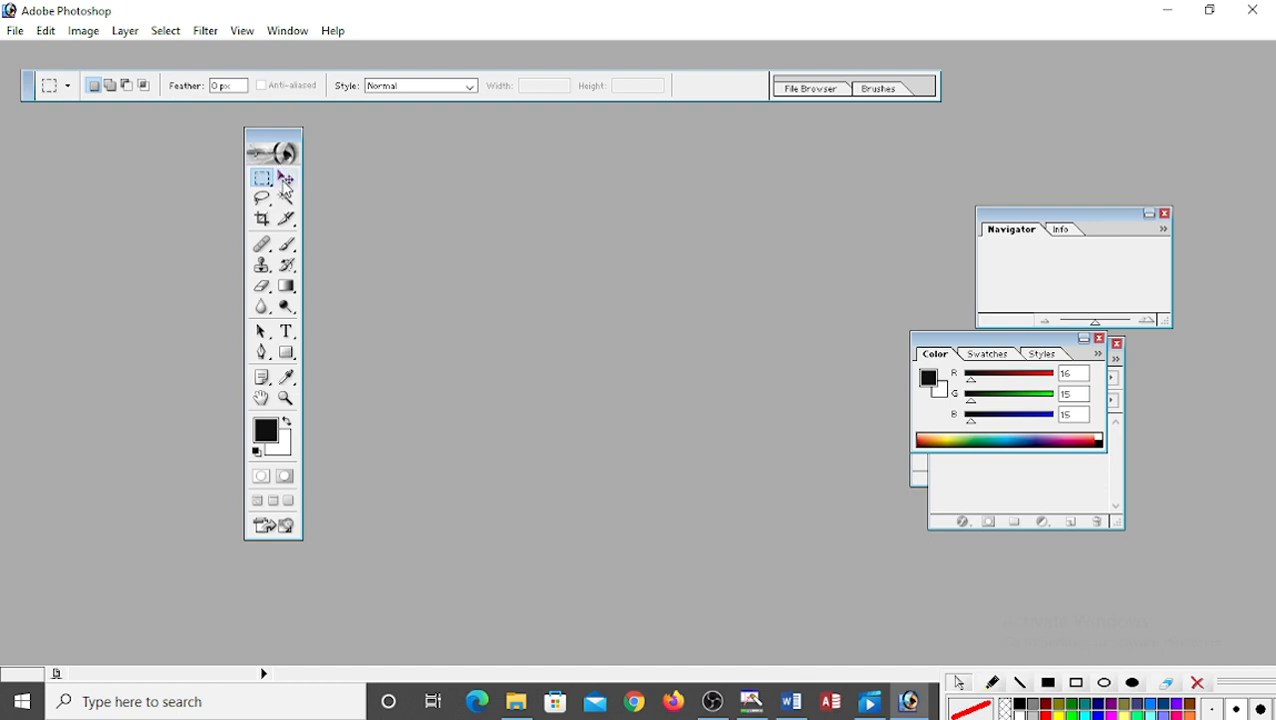
left_click(261, 218)
left_click(286, 218)
left_click(287, 244)
left_click(261, 244)
left_click(261, 265)
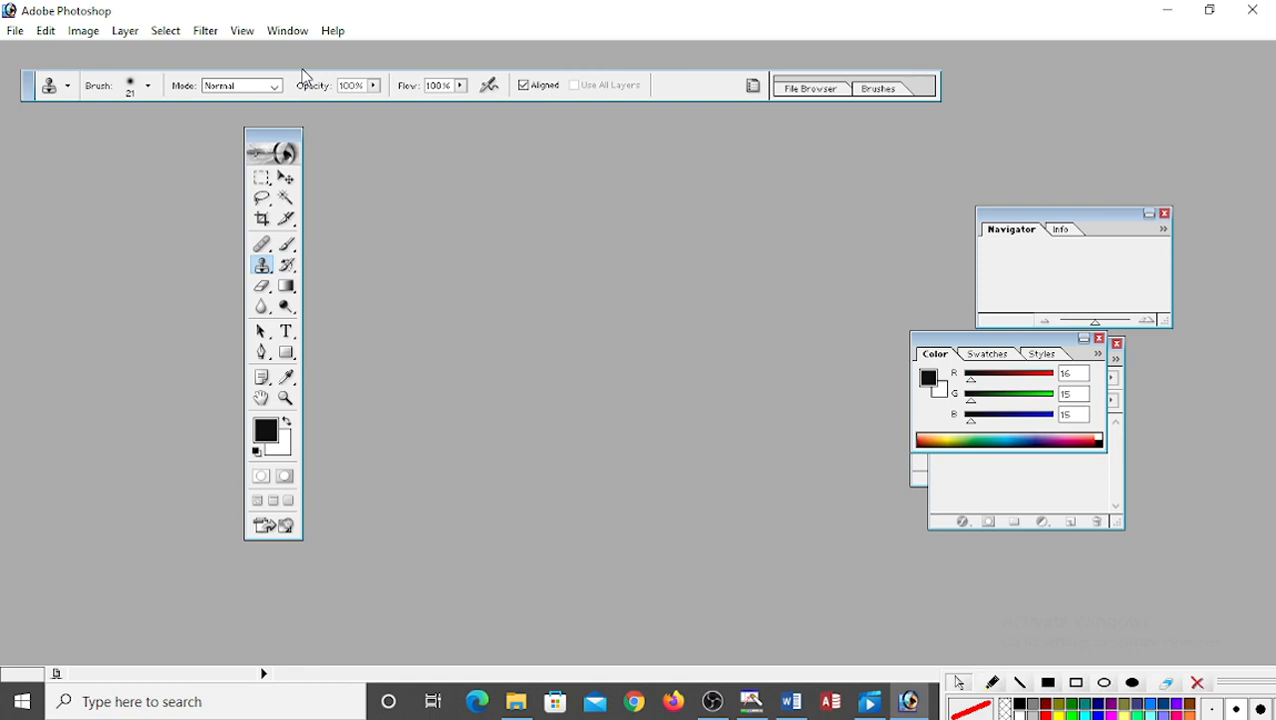
- Switch to the Word notes and highlight the TOOL BAR heading in yellow
left_click(791, 701)
left_click(178, 357)
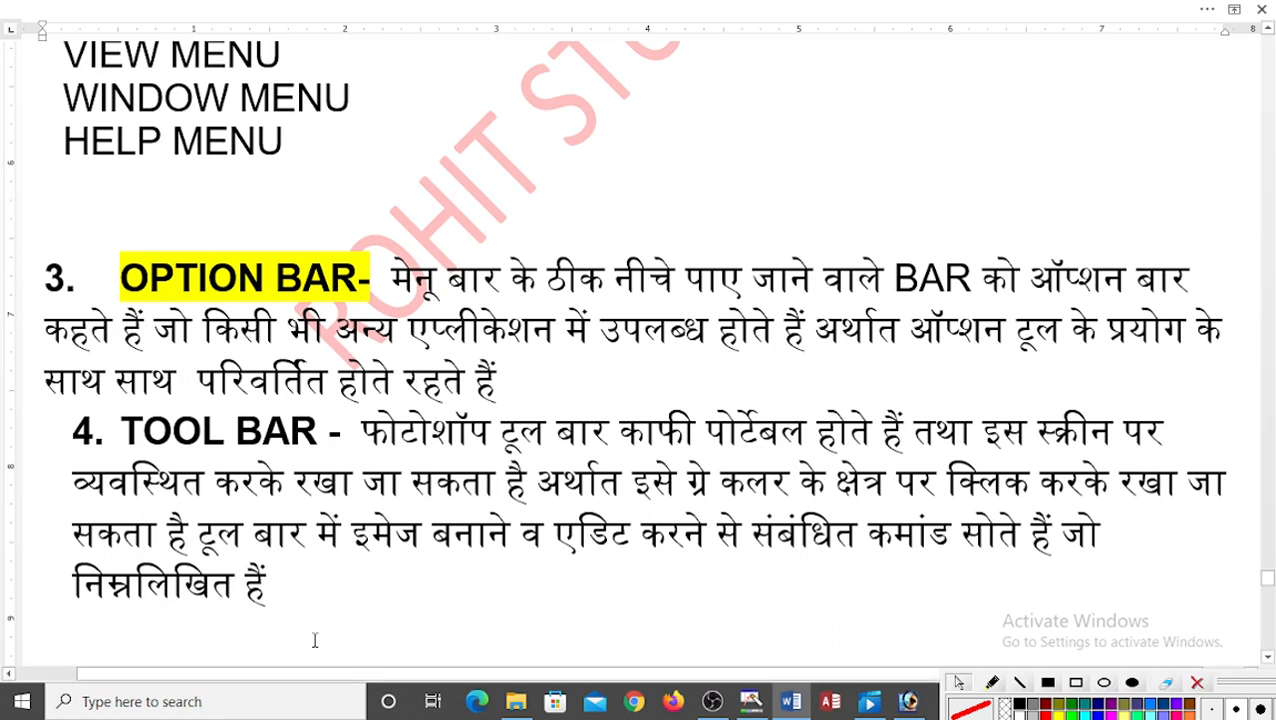
left_click_drag(121, 434, 360, 436)
left_click(428, 393)
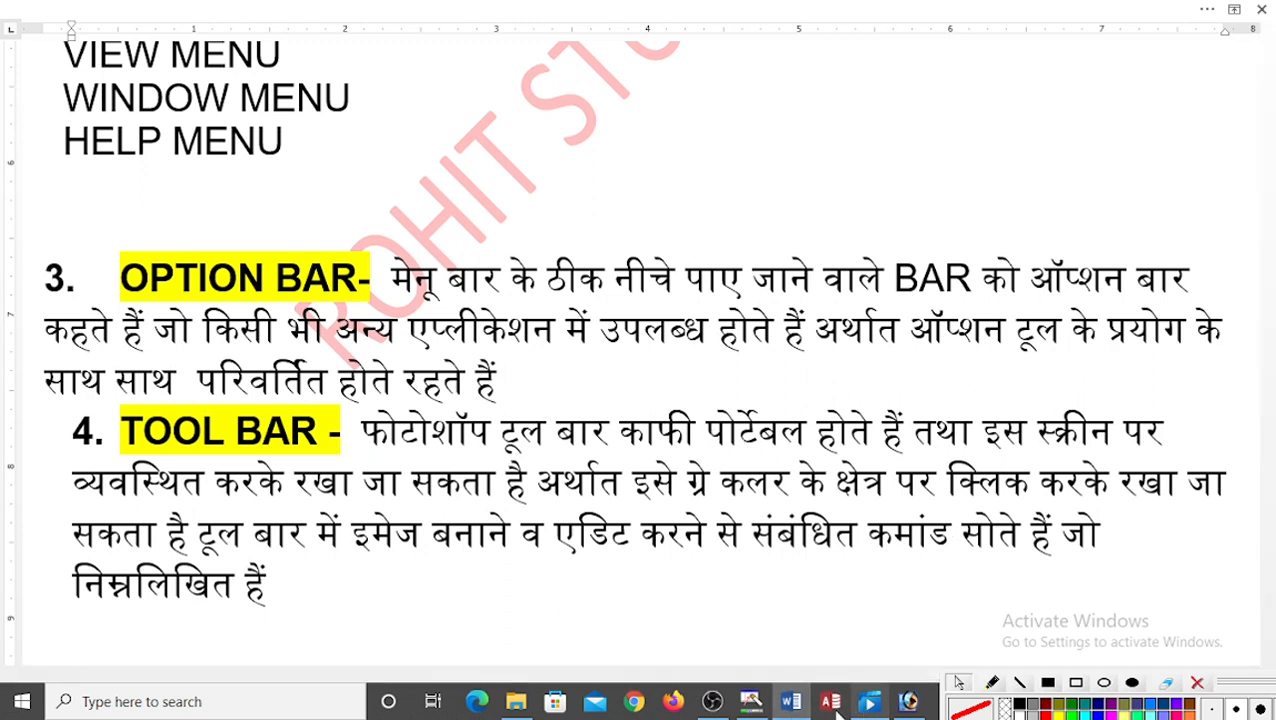
- Switch to Photoshop and move the toolbox around the empty workspace, leaving it close to the workspace's left edge
left_click(908, 701)
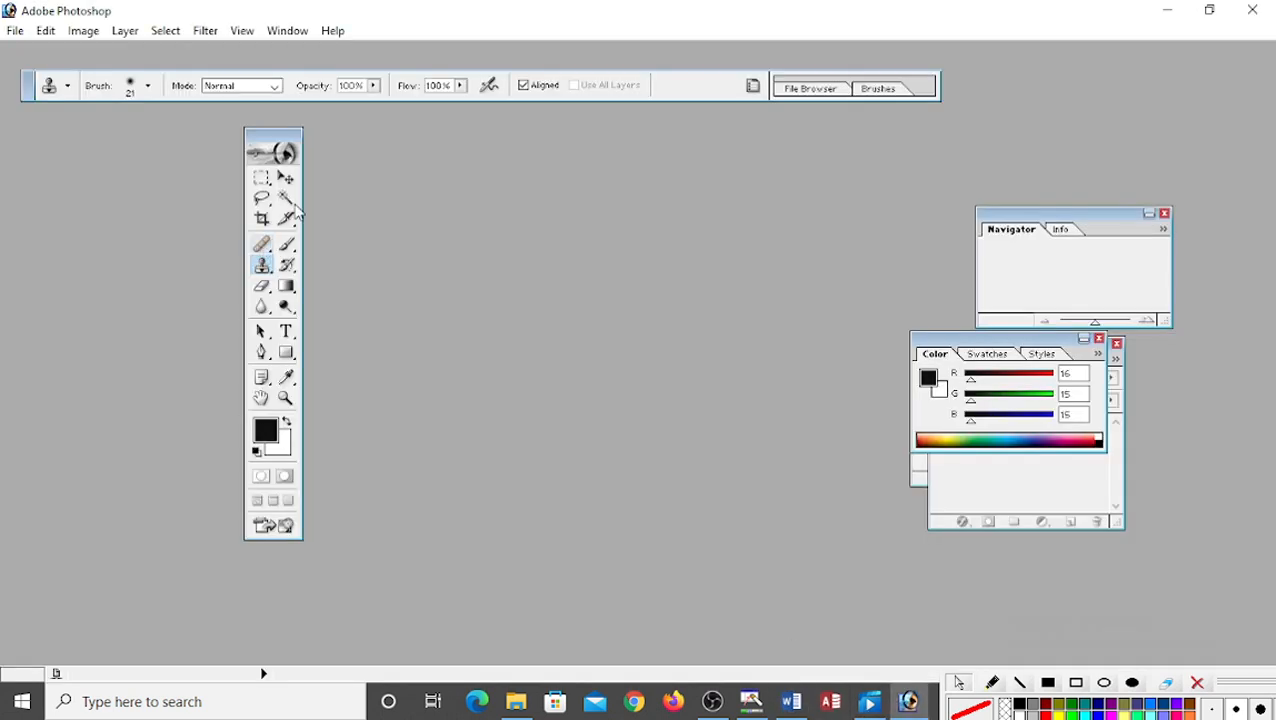
left_click_drag(293, 142, 226, 157)
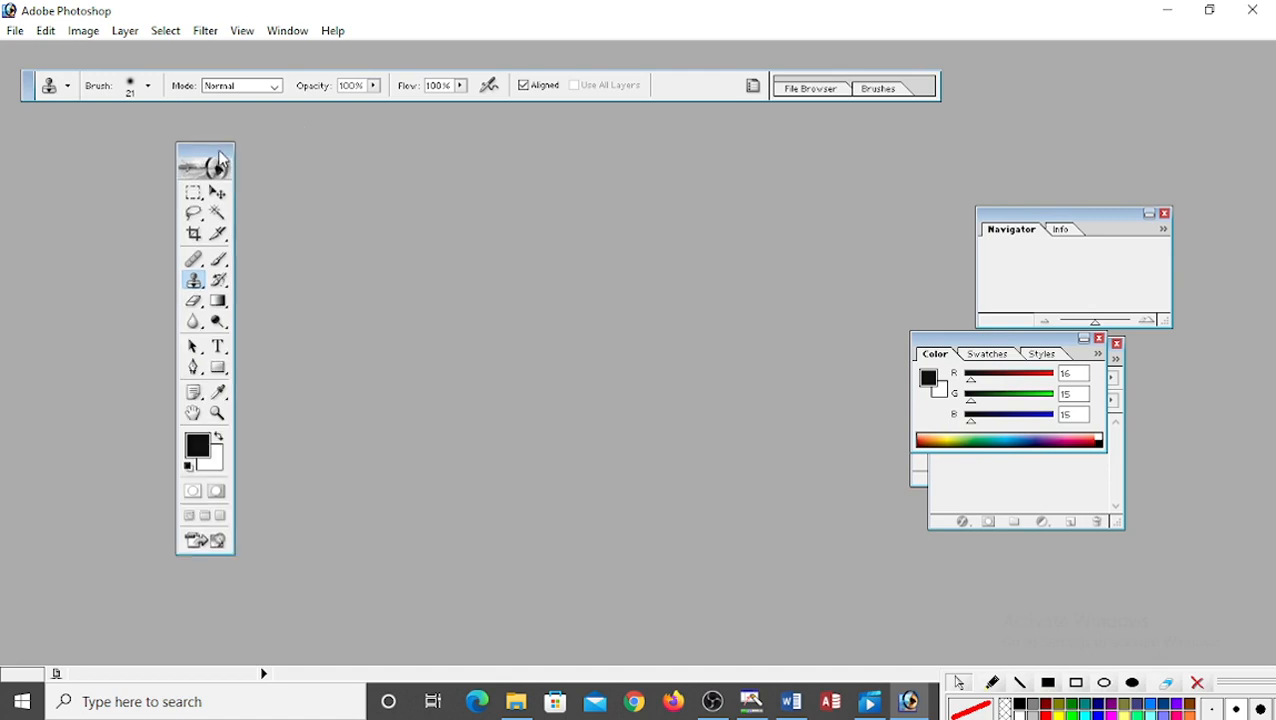
left_click_drag(79, 169, 273, 181)
left_click_drag(95, 180, 68, 194)
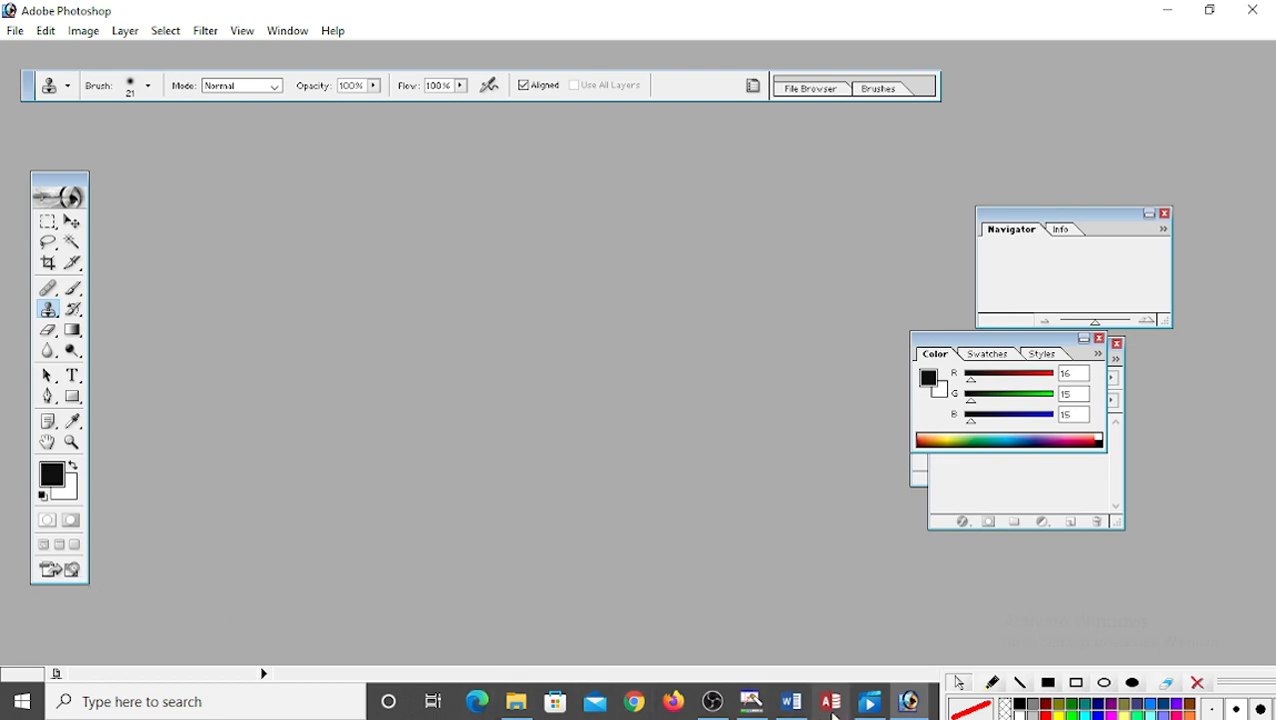
- Switch to the Word notes and review the Tool Bar definition and the Marquee entry below it
left_click(790, 702)
scroll(270, 478, "down", 4)
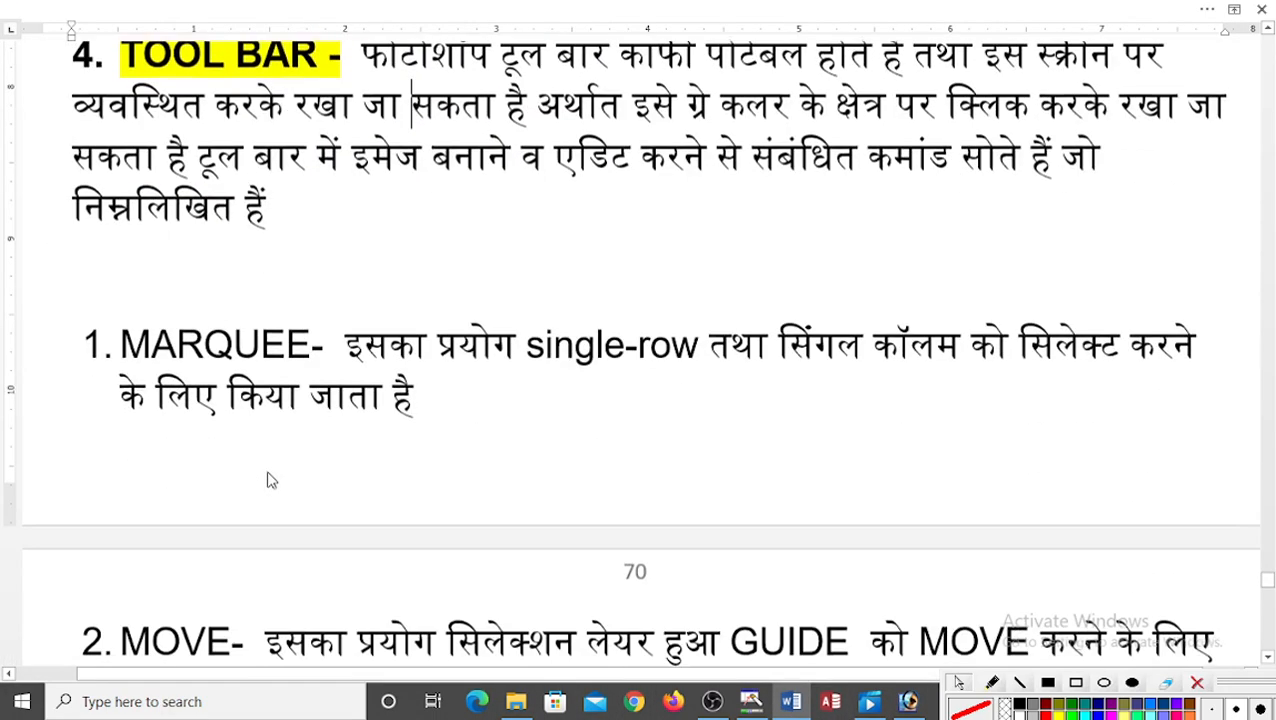
scroll(632, 178, "up", 1)
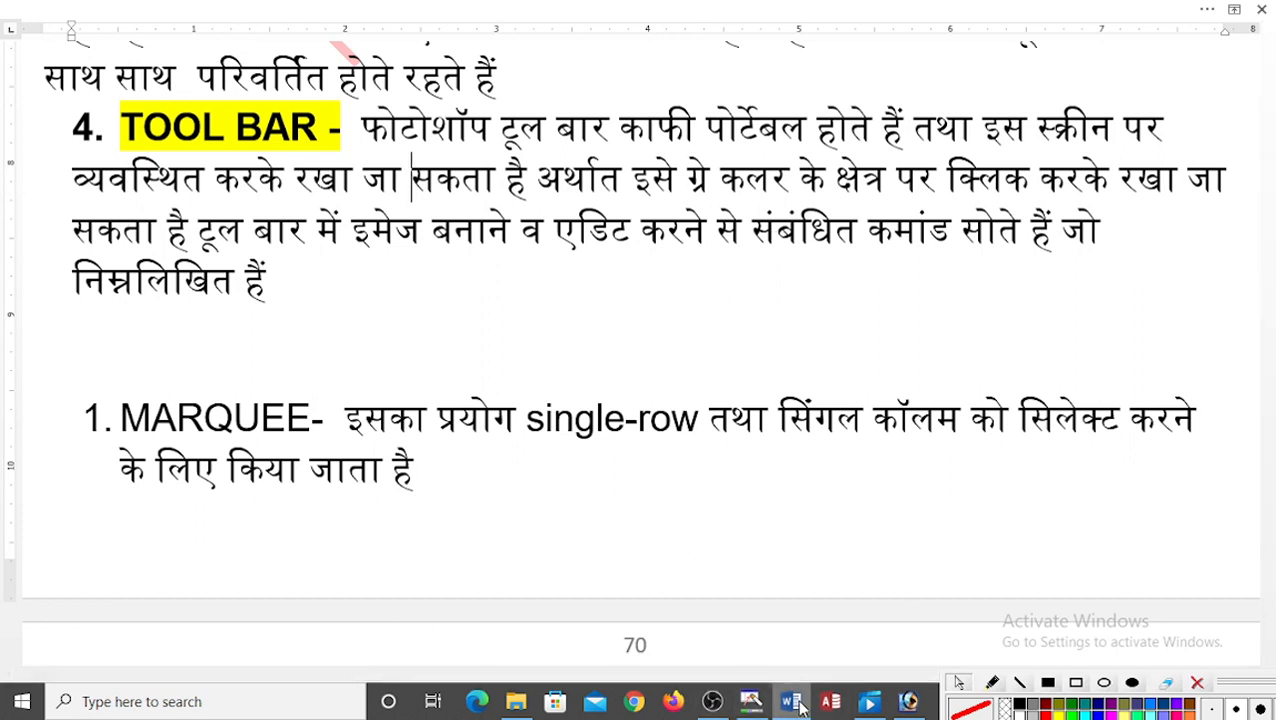
left_click(866, 706)
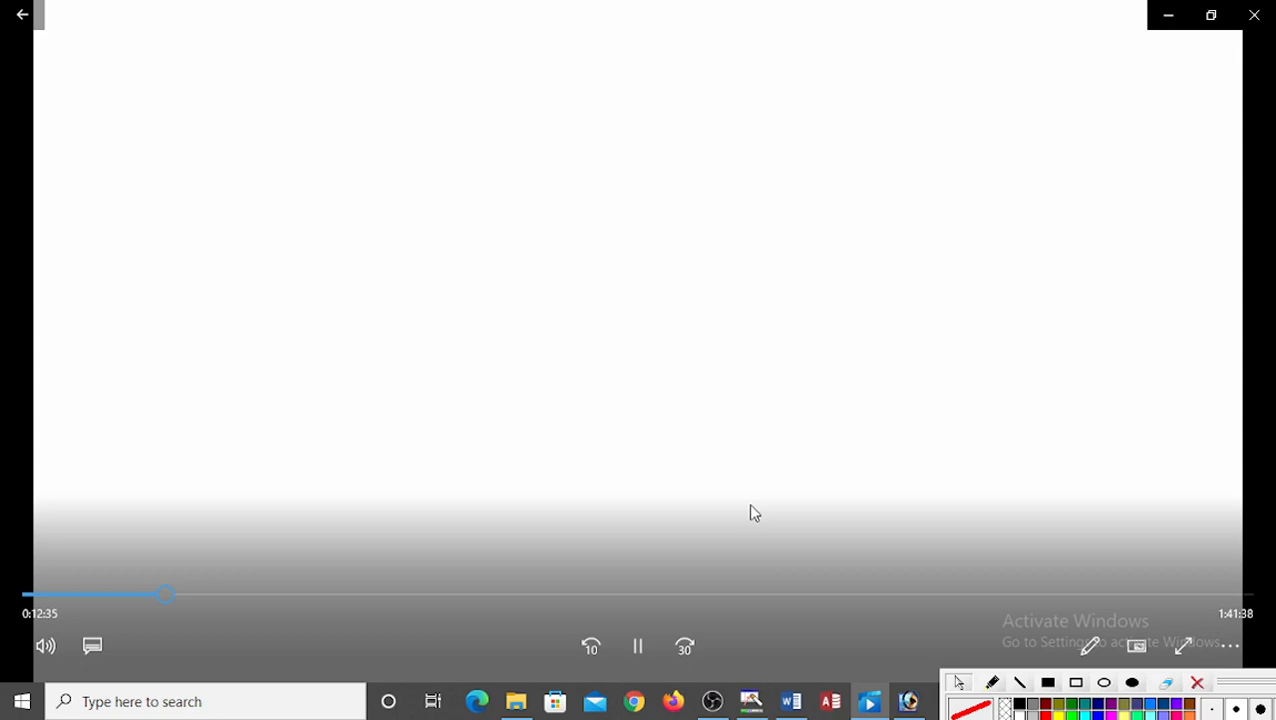
left_click(775, 702)
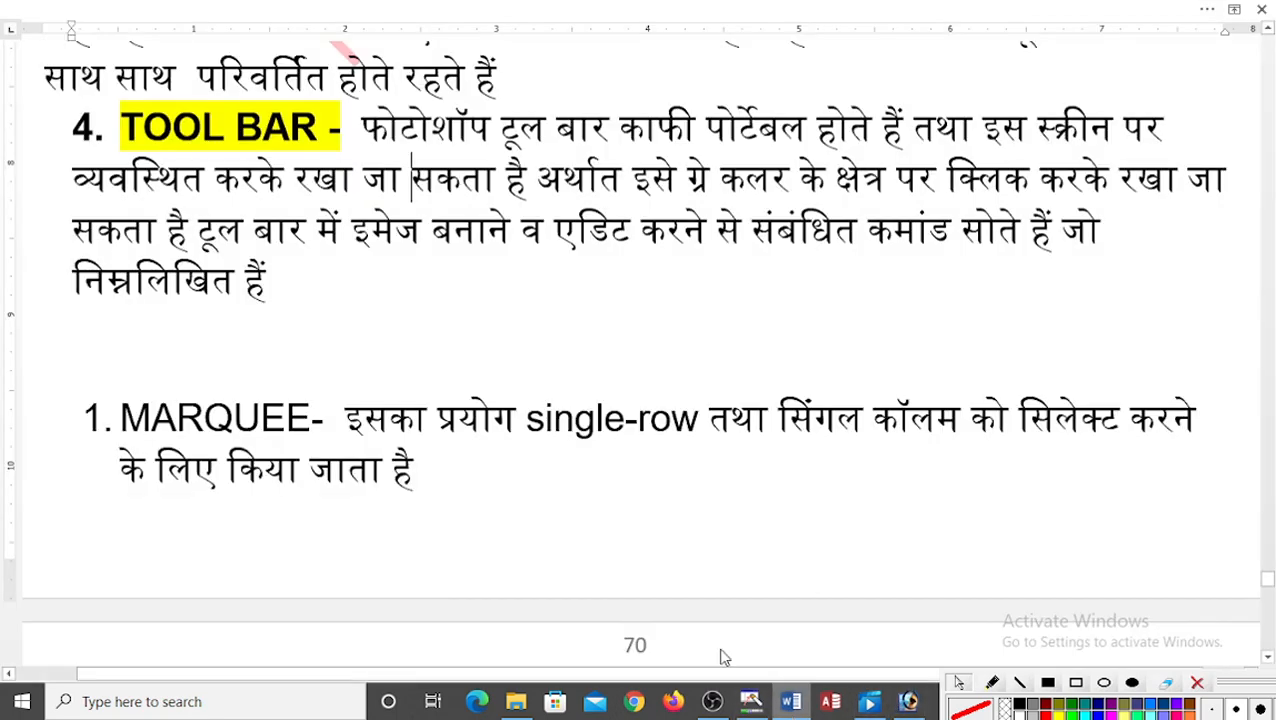
- Switch to Photoshop and reposition the toolbox several times, leaving it below the start of the options bar
left_click(915, 706)
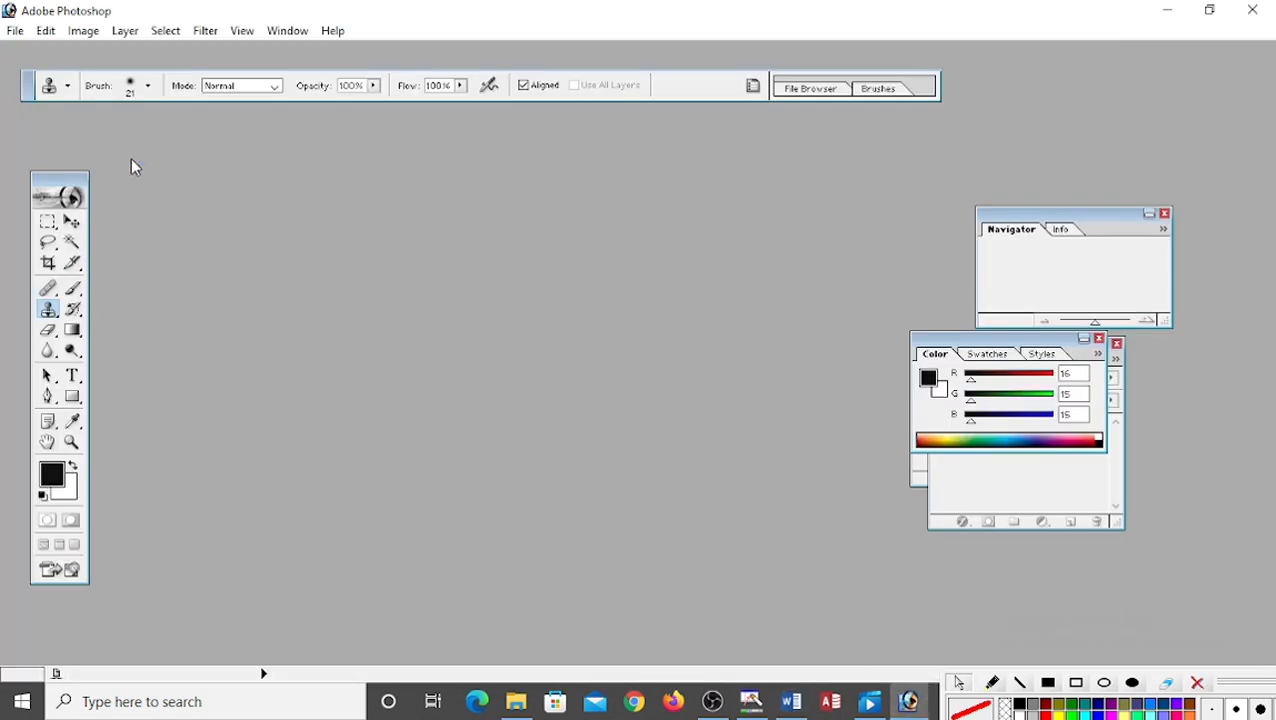
left_click_drag(55, 179, 131, 158)
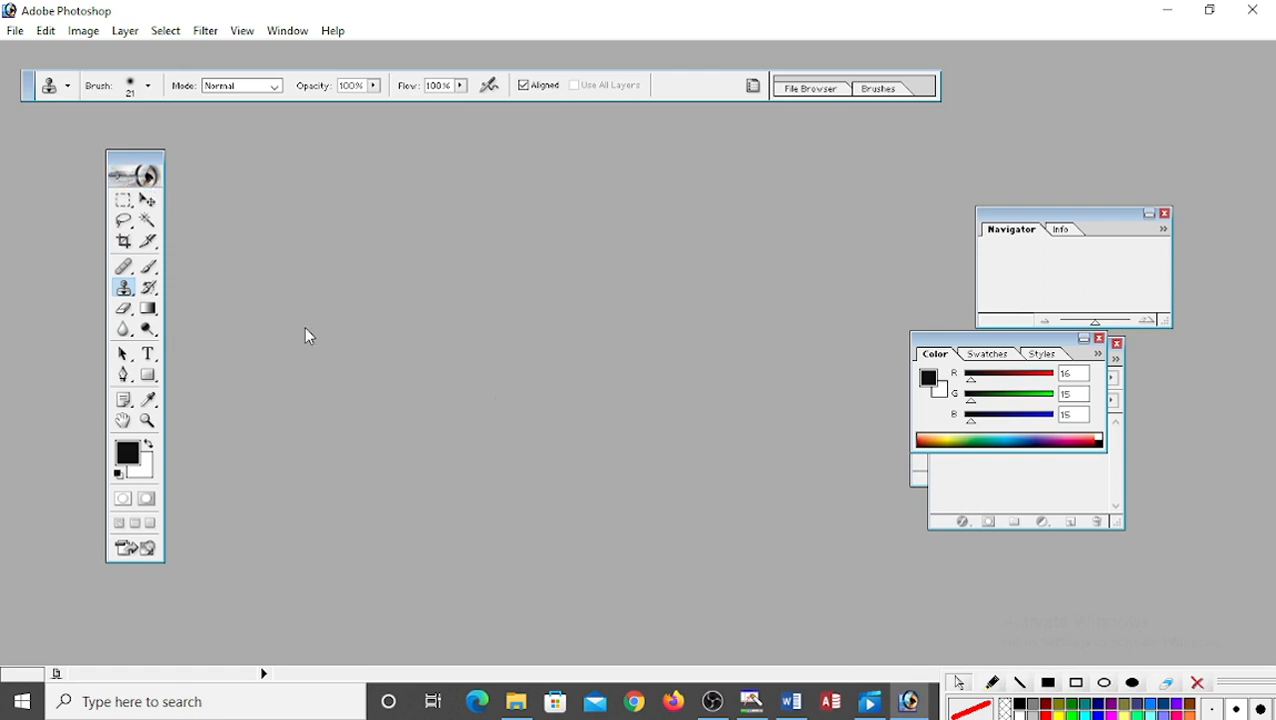
left_click_drag(136, 169, 201, 172)
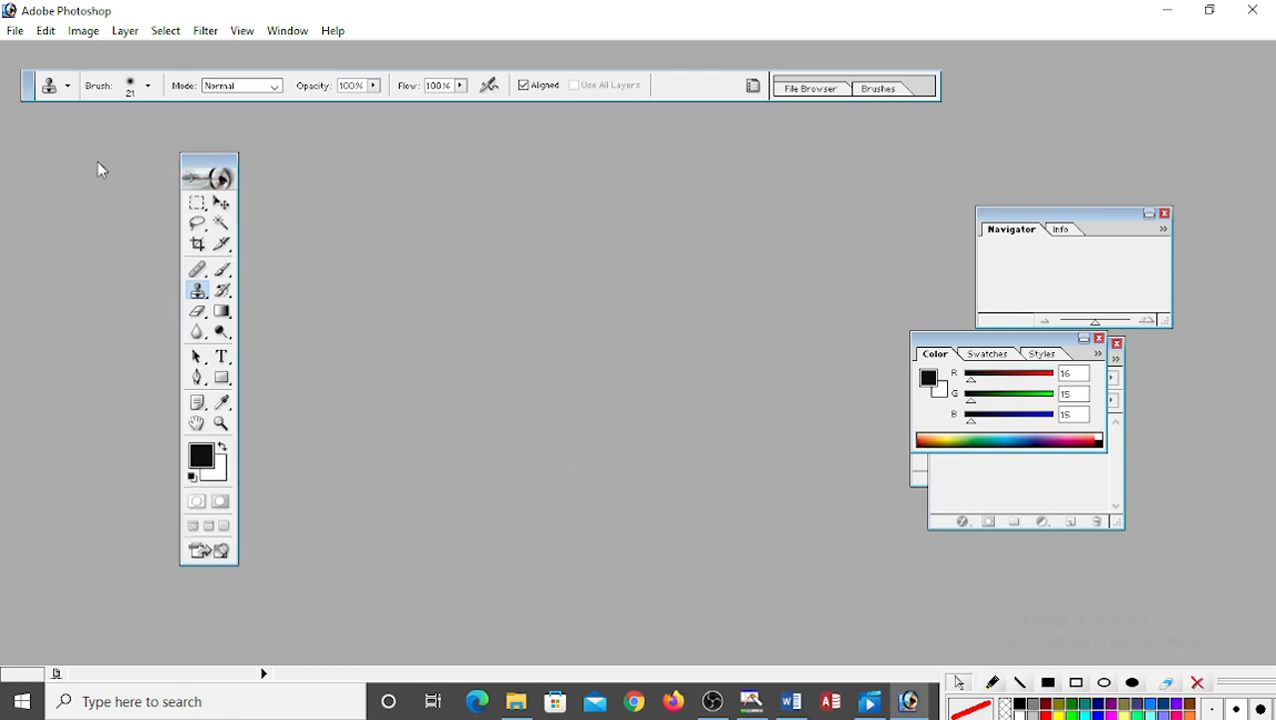
left_click_drag(118, 172, 72, 170)
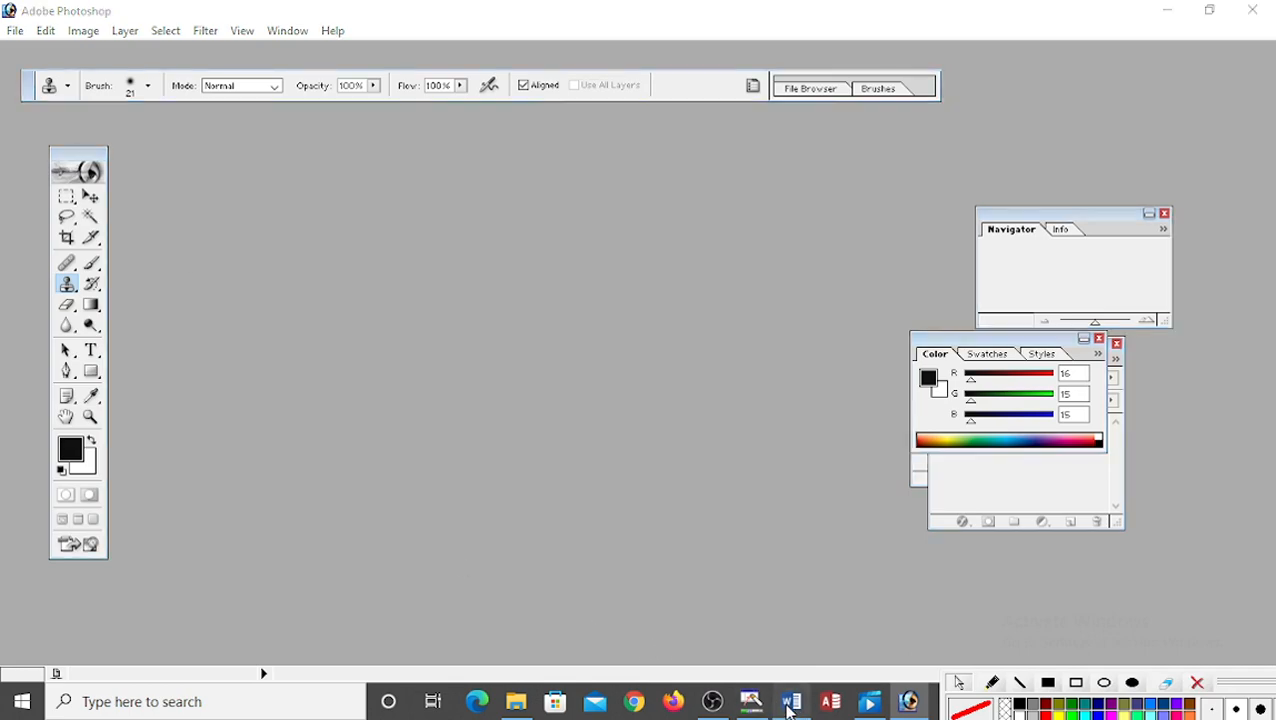
- Switch to the Word notes and make the word MARQUEE in the first list entry bold with yellow highlighting
left_click(790, 705)
scroll(117, 364, "down", 3)
left_click_drag(124, 282, 312, 272)
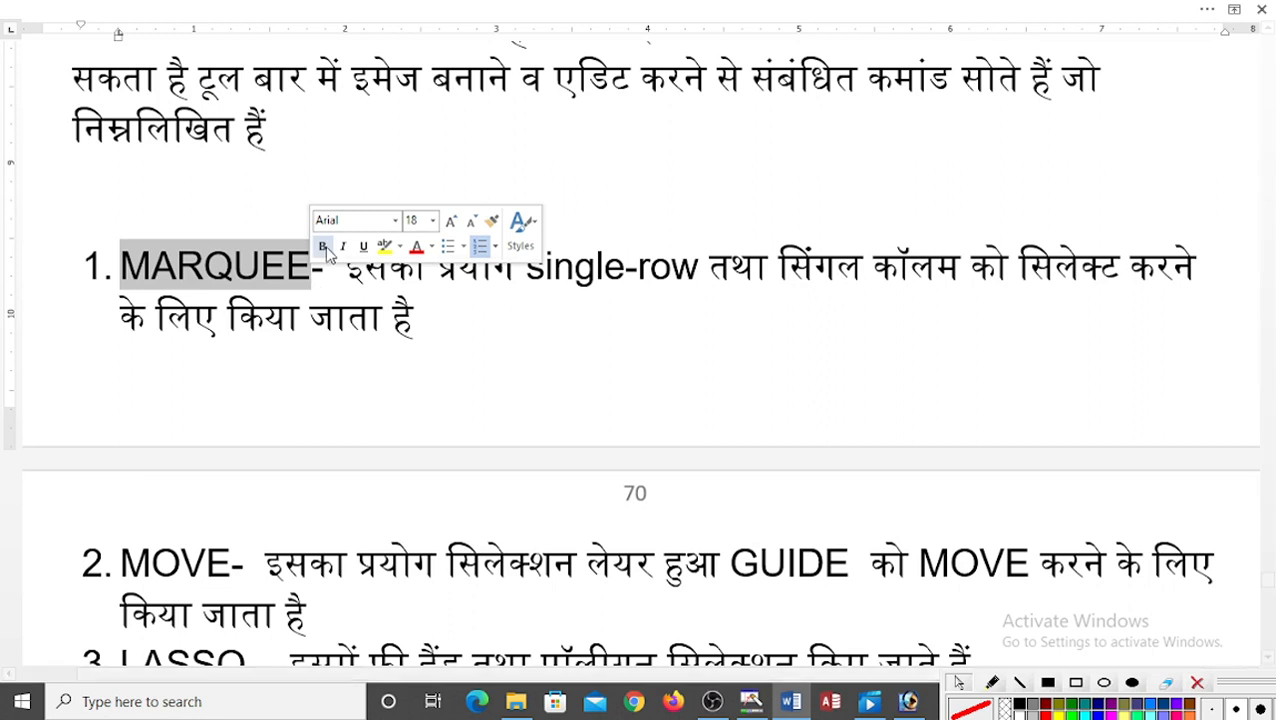
left_click(324, 247)
left_click(383, 246)
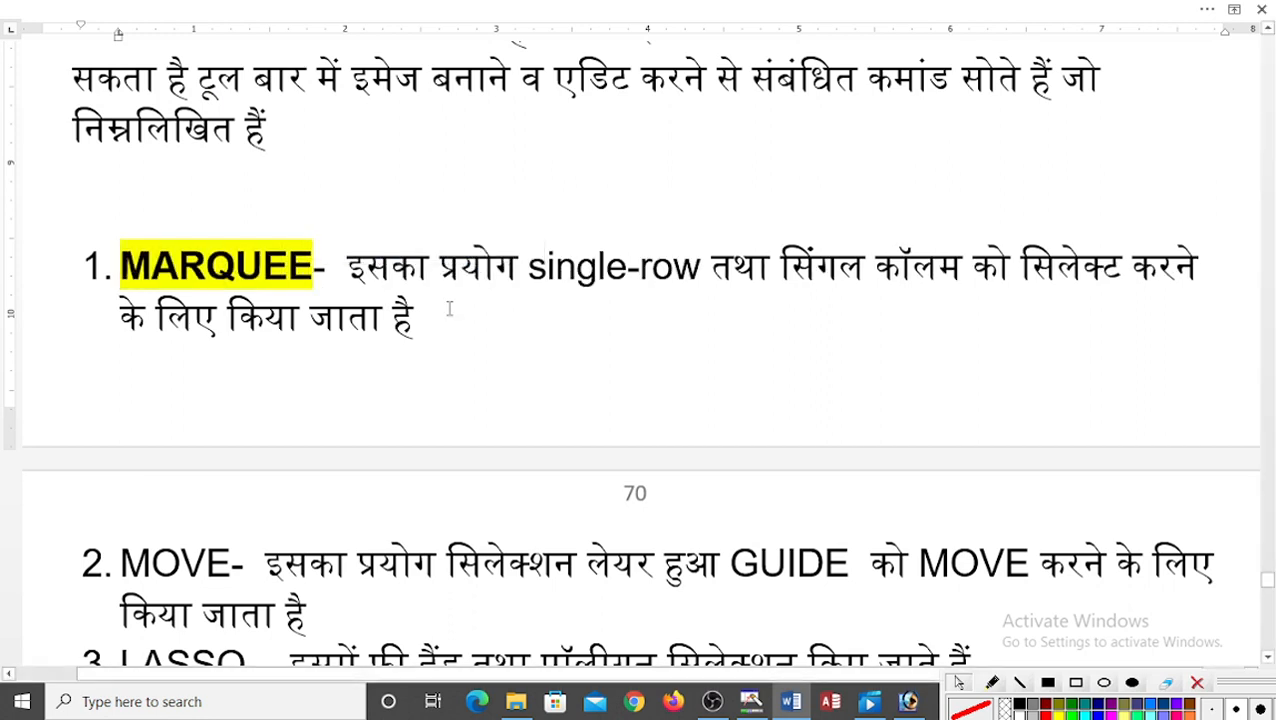
- Switch to Photoshop, activate the Rectangular Marquee and create a white 4 x 6 inch RGB document at 300 pixels/inch
scroll(449, 309, "down", 1)
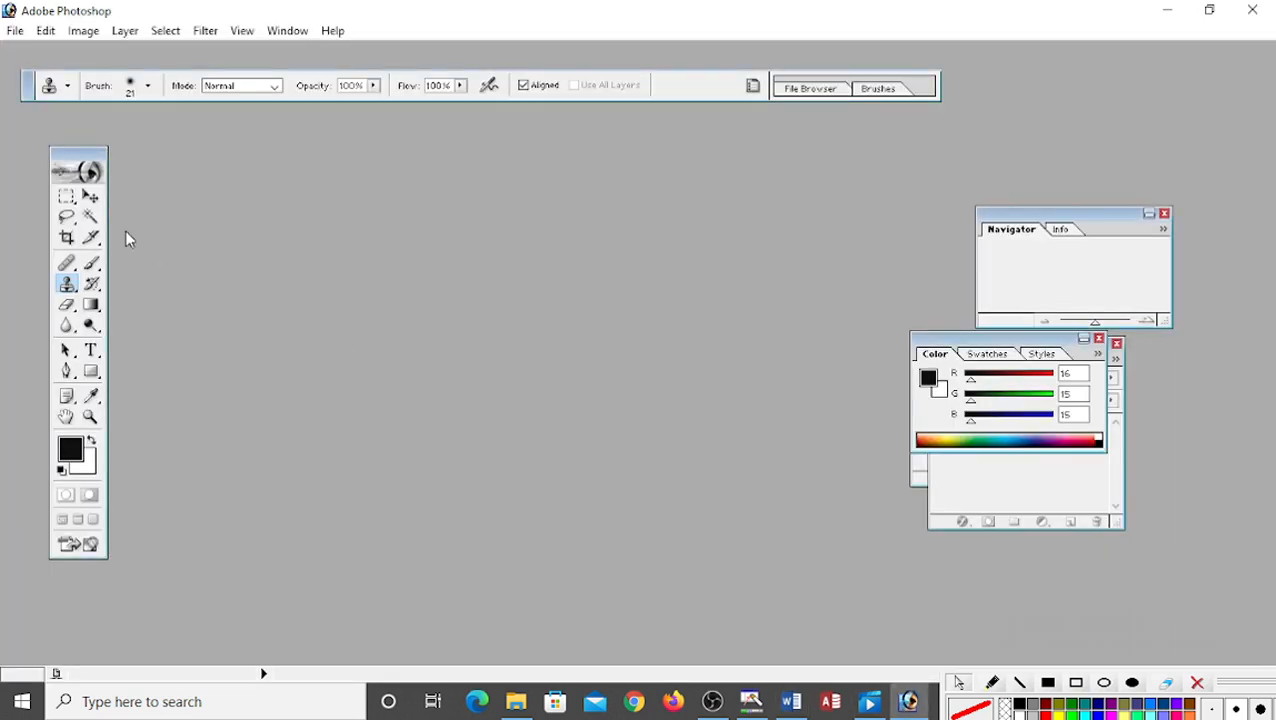
left_click(67, 197)
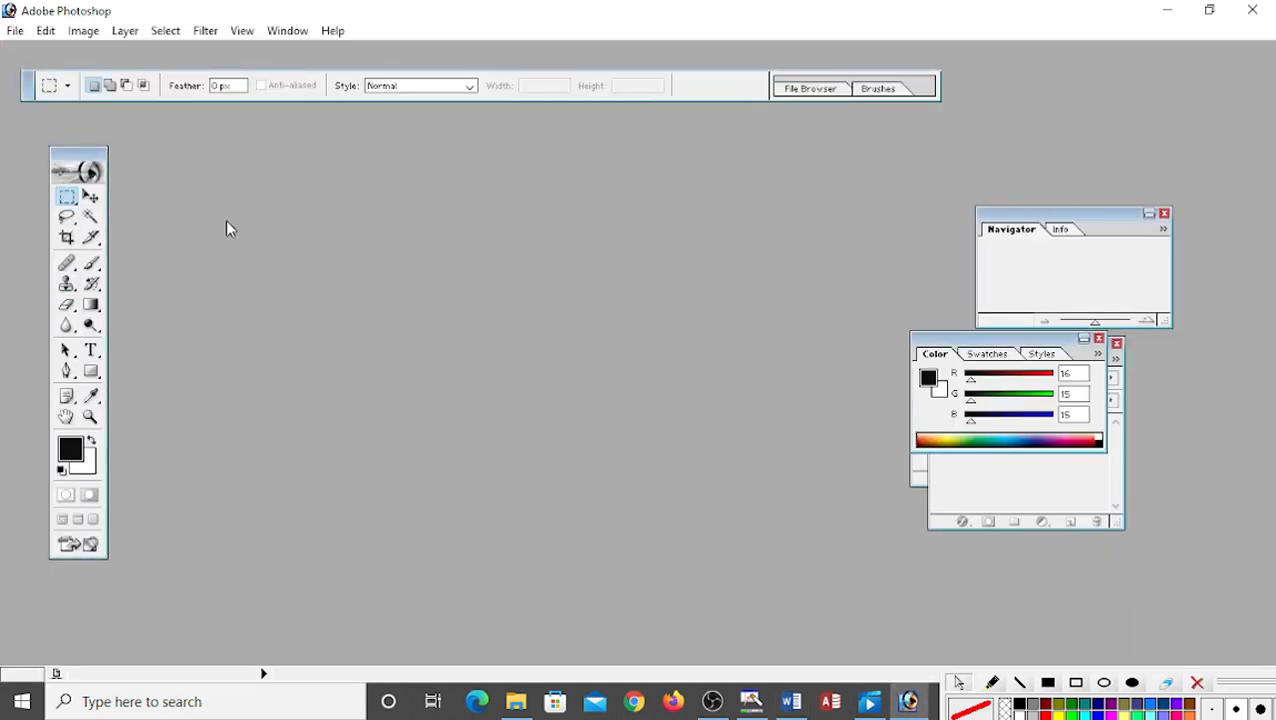
left_click(15, 31)
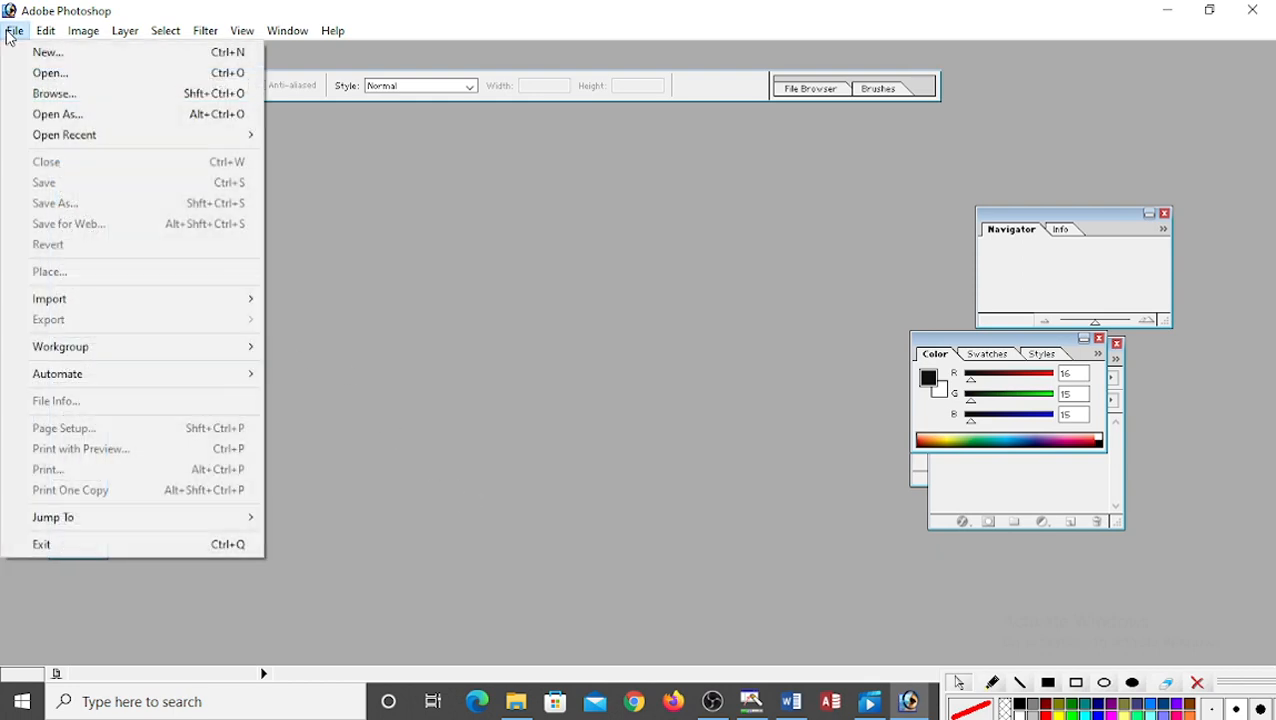
left_click(42, 50)
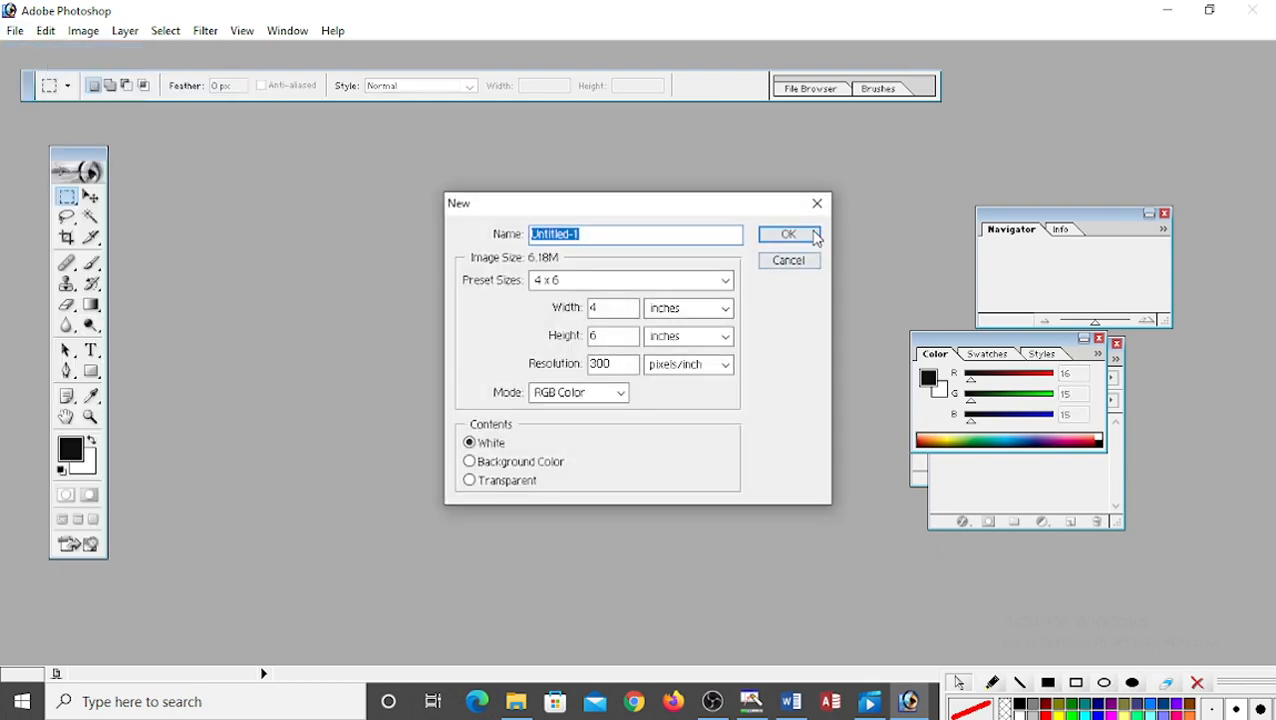
left_click(788, 234)
- Move the document window to the middle of the workspace and draw a rectangular marquee in the page's upper part
left_click_drag(226, 64, 638, 183)
left_click_drag(724, 403, 497, 233)
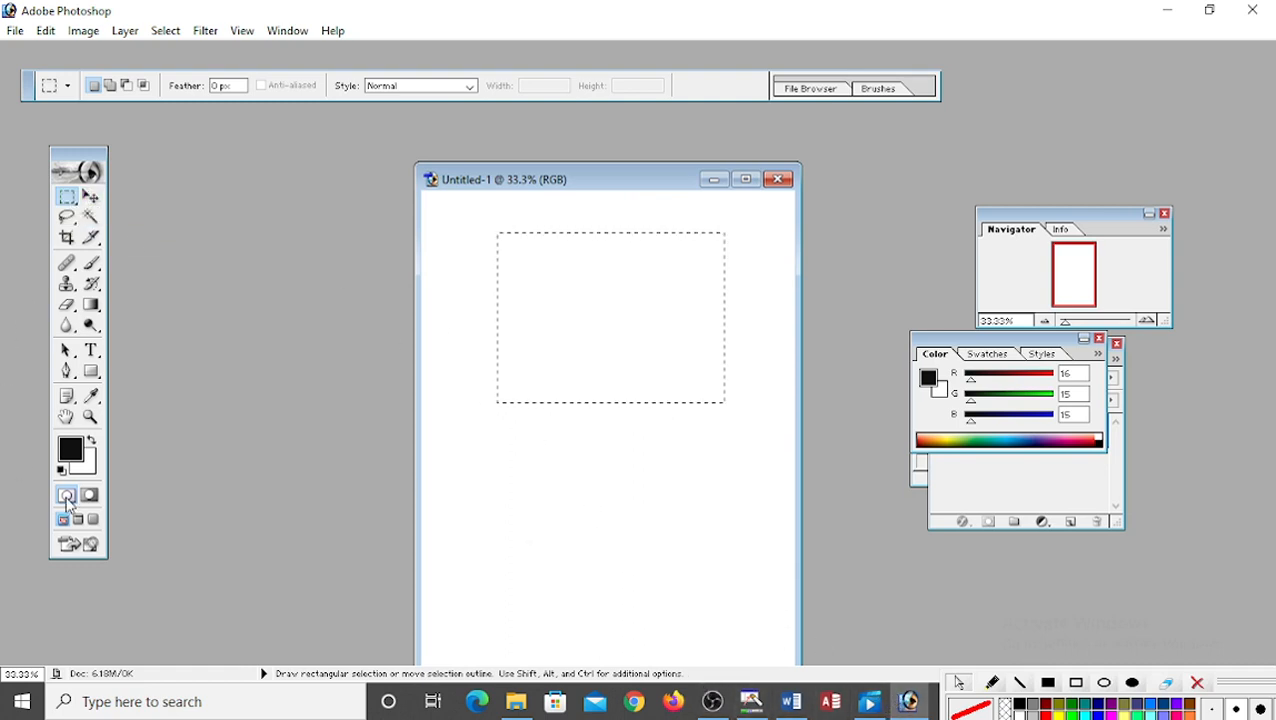
- Switch to the Word notes and highlight the MOVE heading of the second list entry in yellow
left_click(910, 700)
scroll(385, 376, "down", 6)
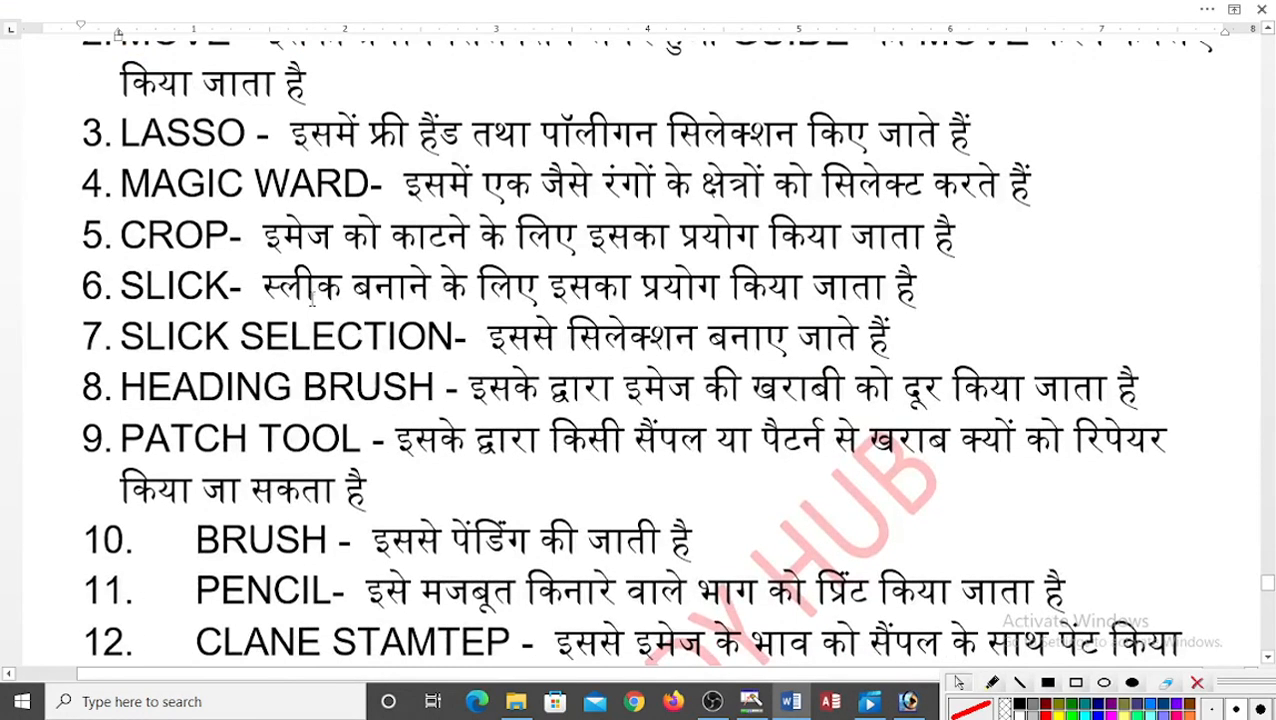
scroll(197, 180, "up", 2)
left_click_drag(122, 190, 244, 190)
left_click(314, 155)
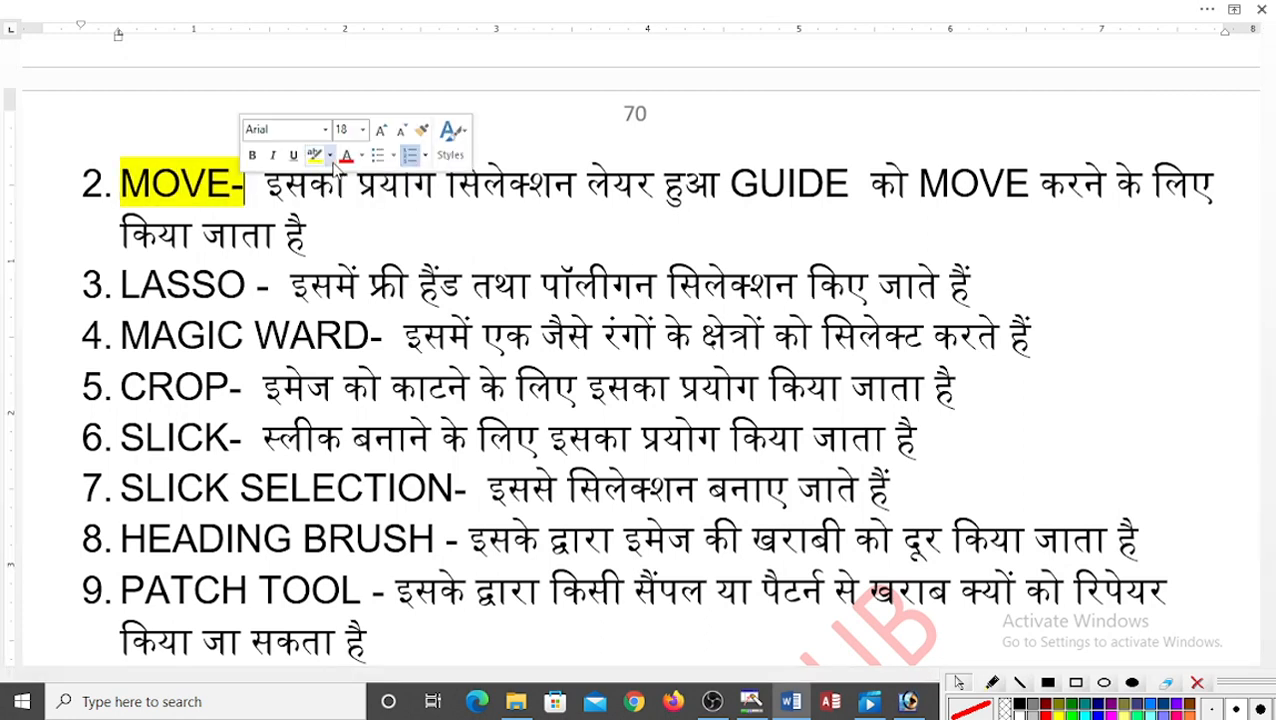
scroll(325, 193, "down", 1)
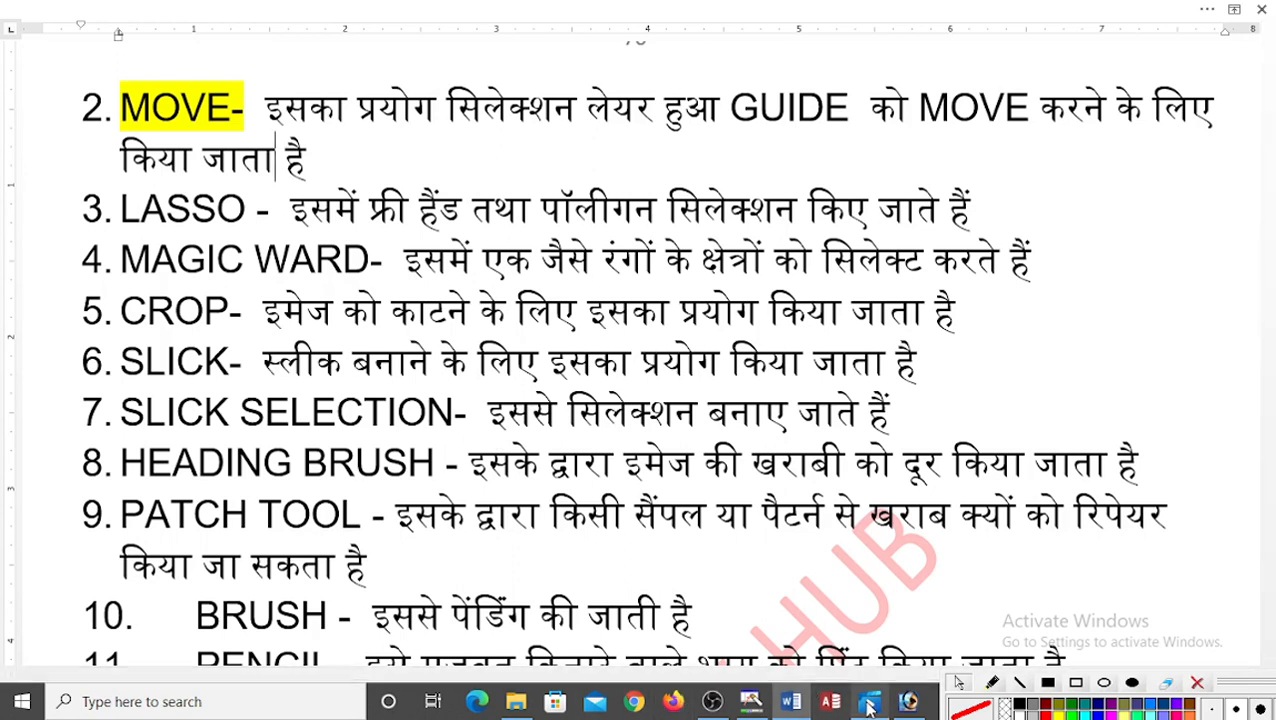
- Switch to Photoshop and open the image aaa from the Desktop, showing the files as medium icons
left_click(908, 701)
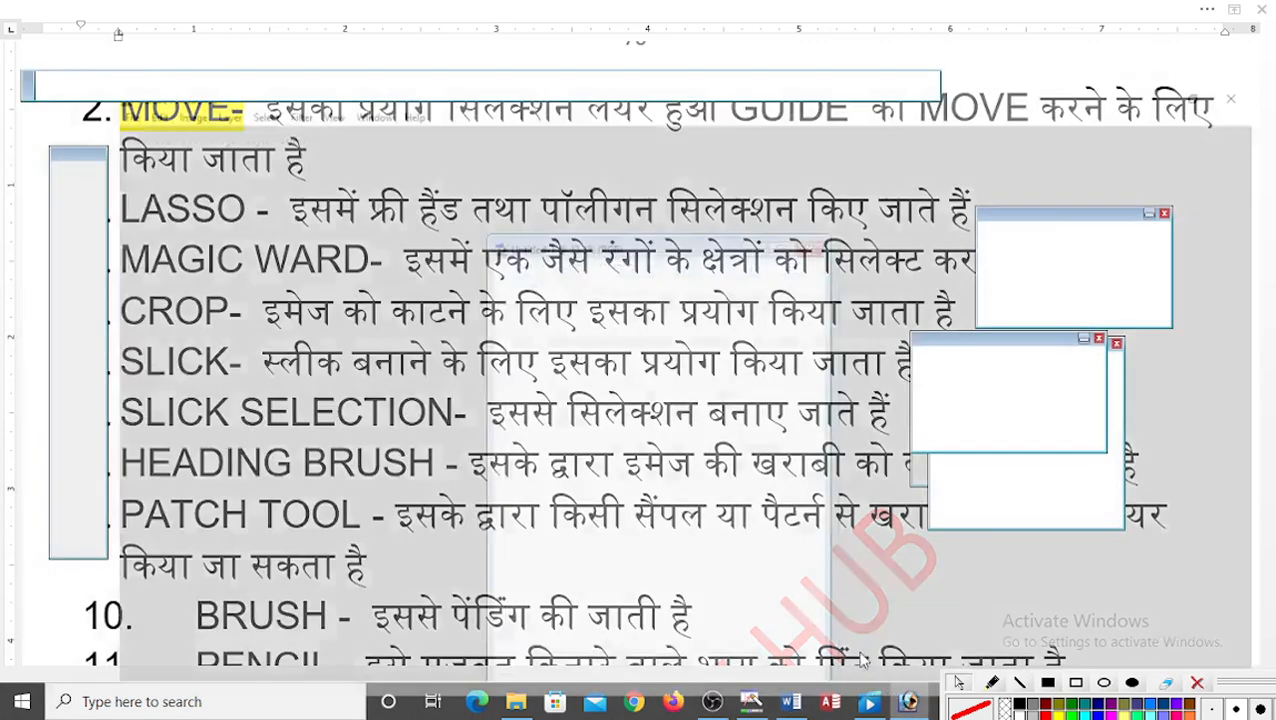
left_click(18, 30)
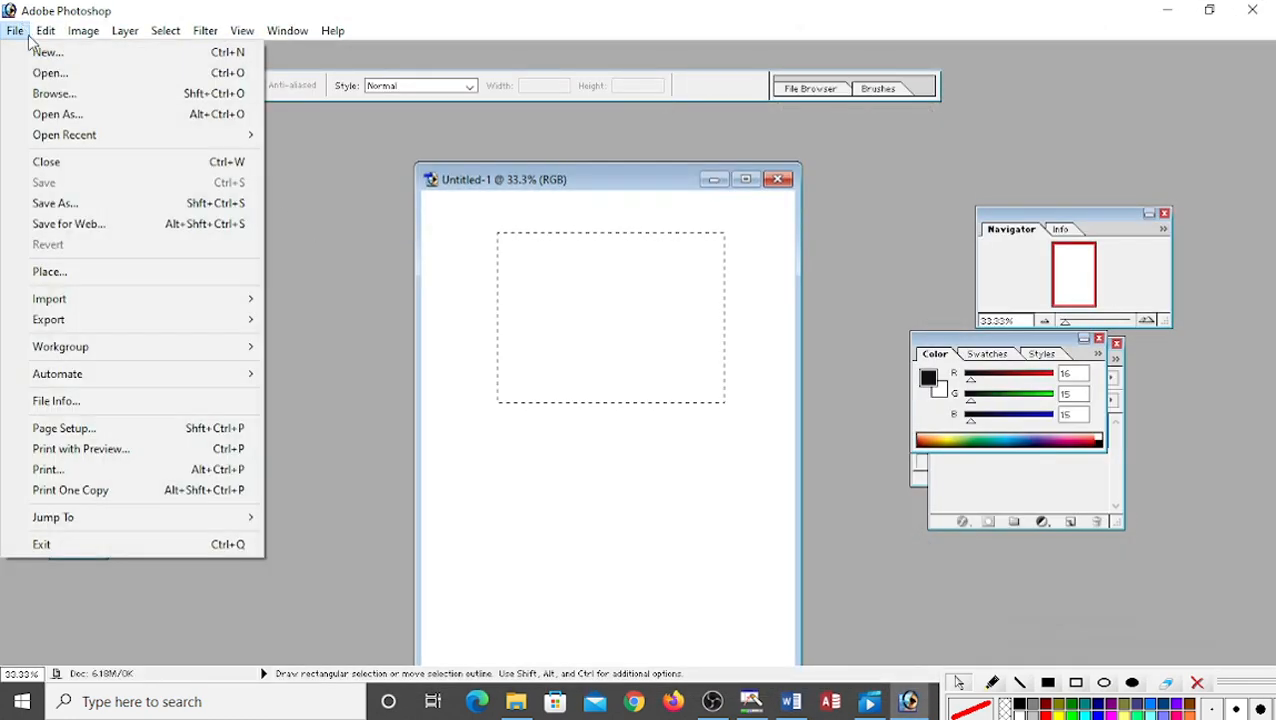
left_click(58, 80)
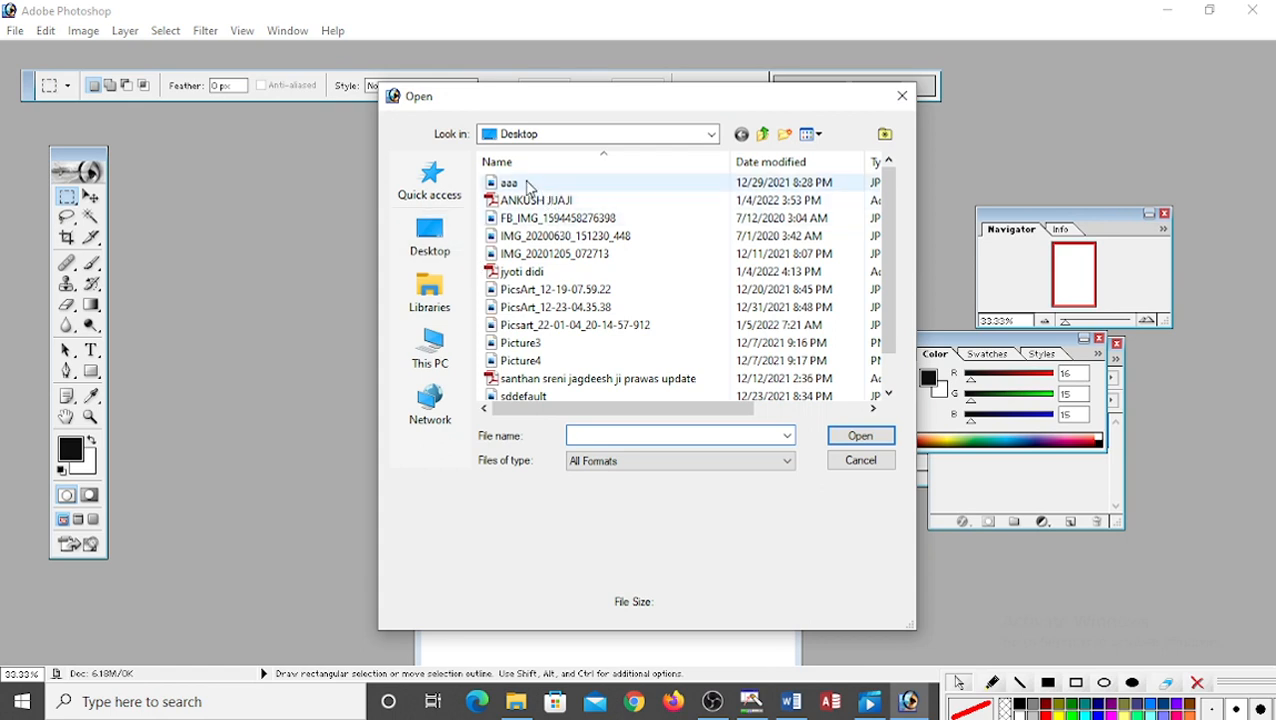
left_click(814, 138)
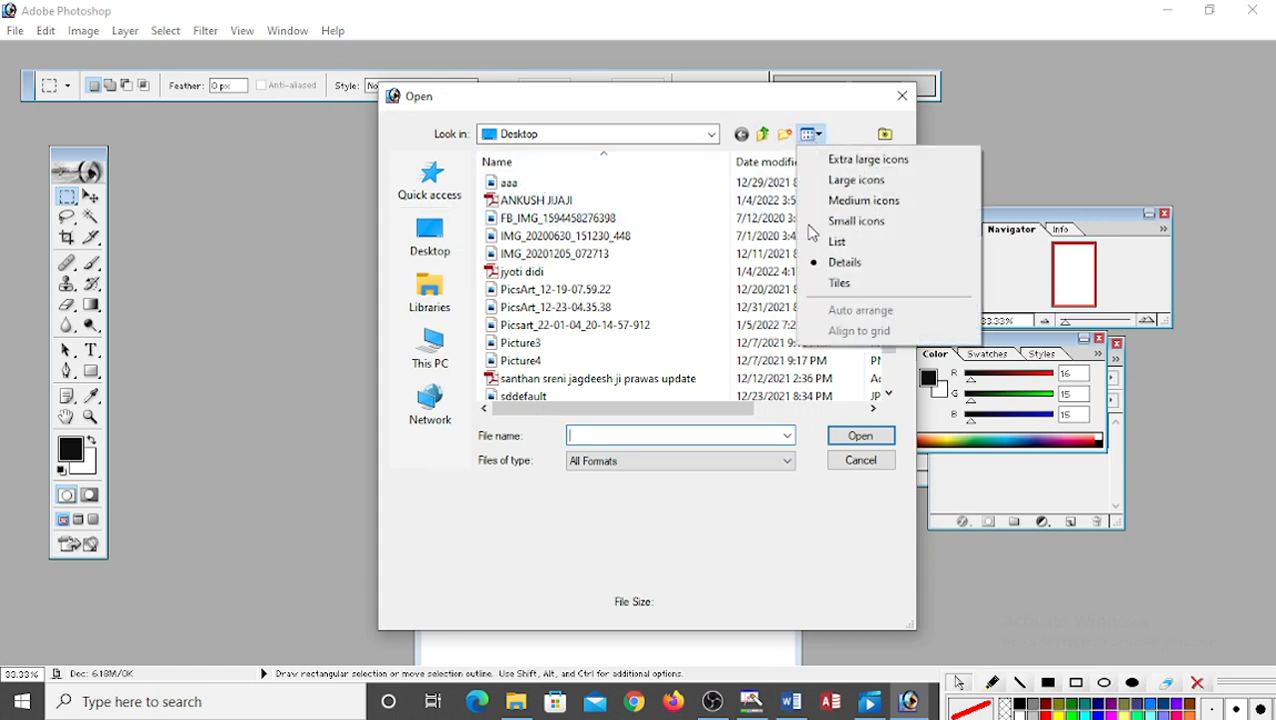
left_click(845, 200)
left_click(505, 185)
left_click(848, 438)
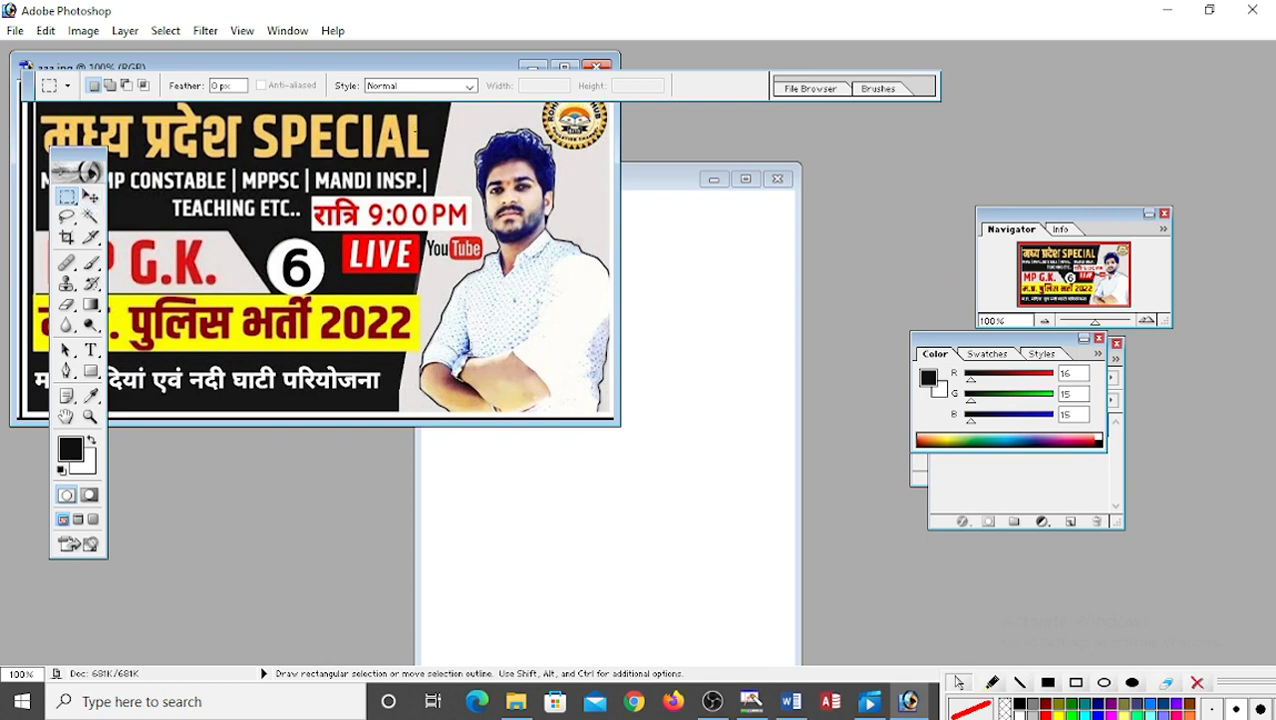
- Select the man in aaa.jpg with a rectangular marquee and copy the selection into the Untitled-1 document with the Move tool
left_click_drag(603, 326, 606, 355)
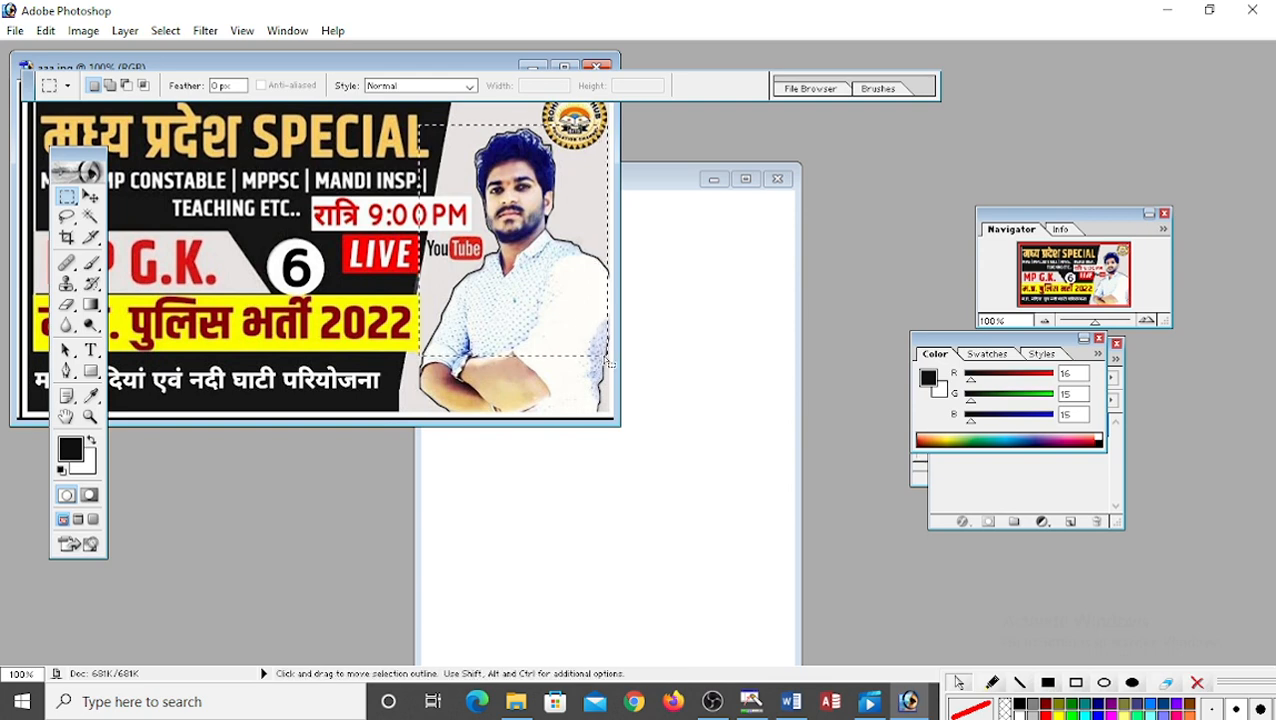
left_click(93, 197)
left_click_drag(567, 235, 755, 518)
- Enlarge the pasted photo to about 436.9% width and 341.7% height, apply the transformation and move it down inside the page
left_click_drag(675, 461, 629, 407)
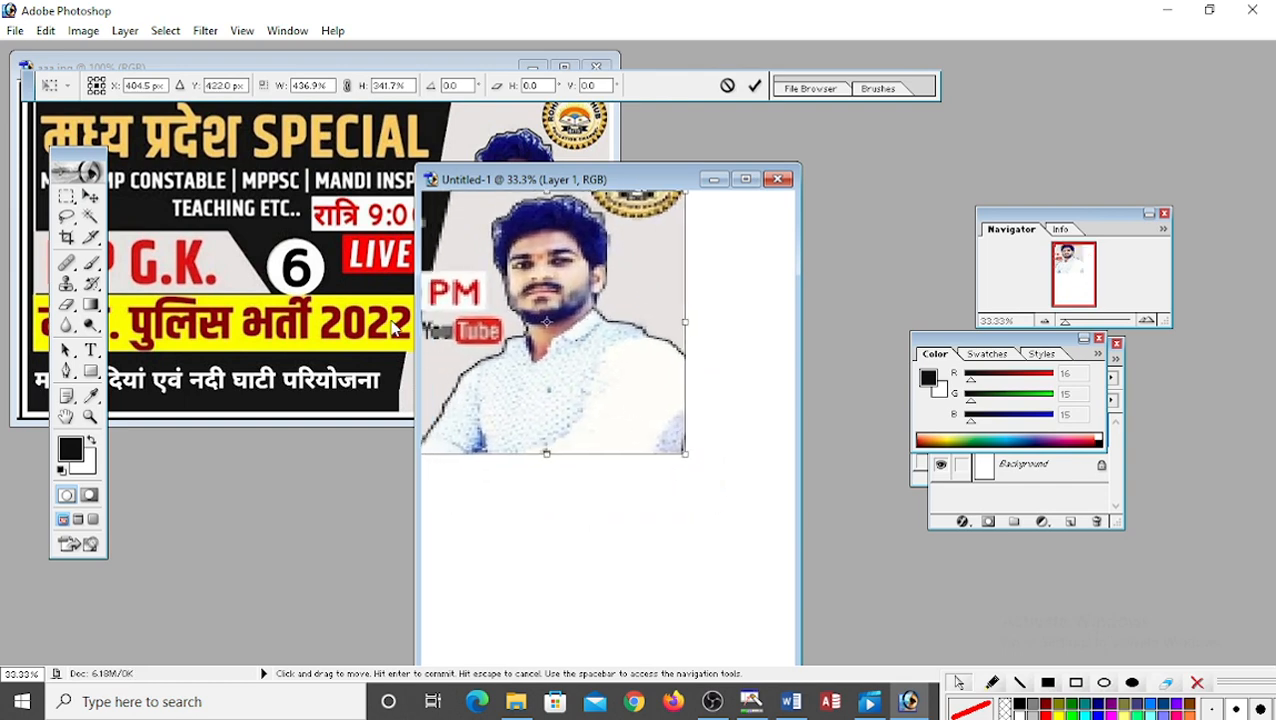
left_click(90, 197)
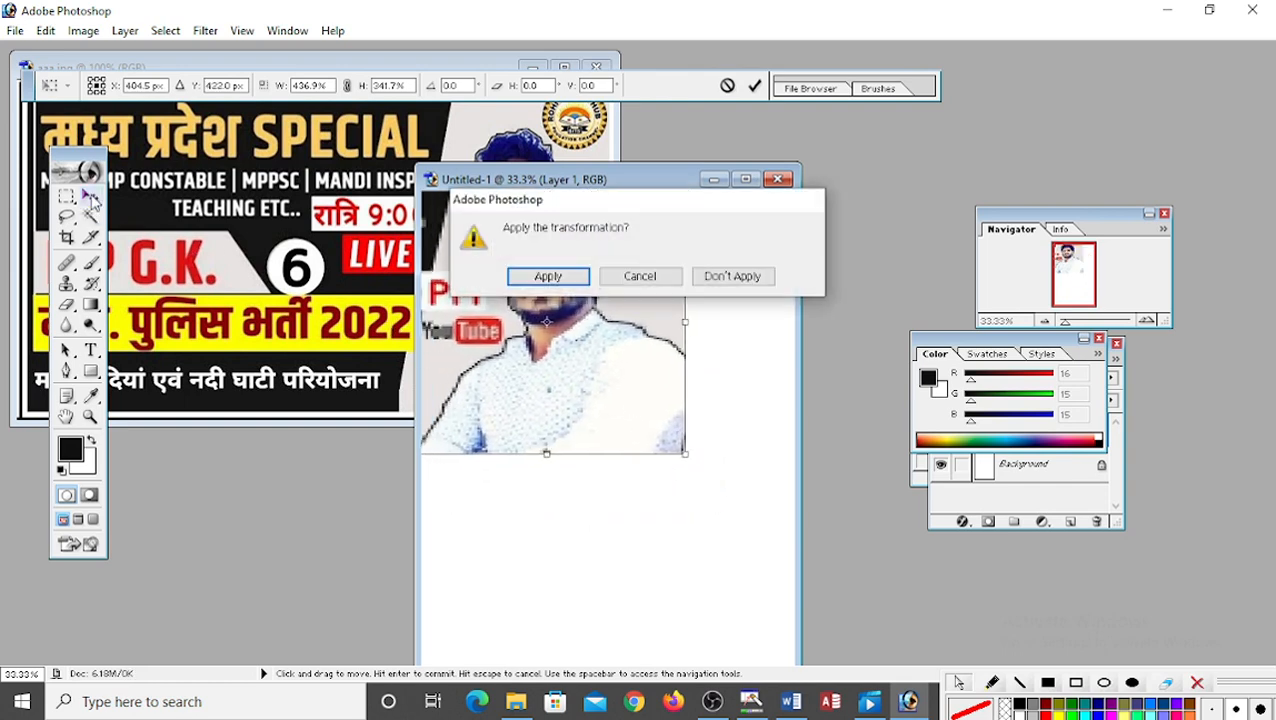
left_click(577, 280)
left_click_drag(577, 280, 602, 355)
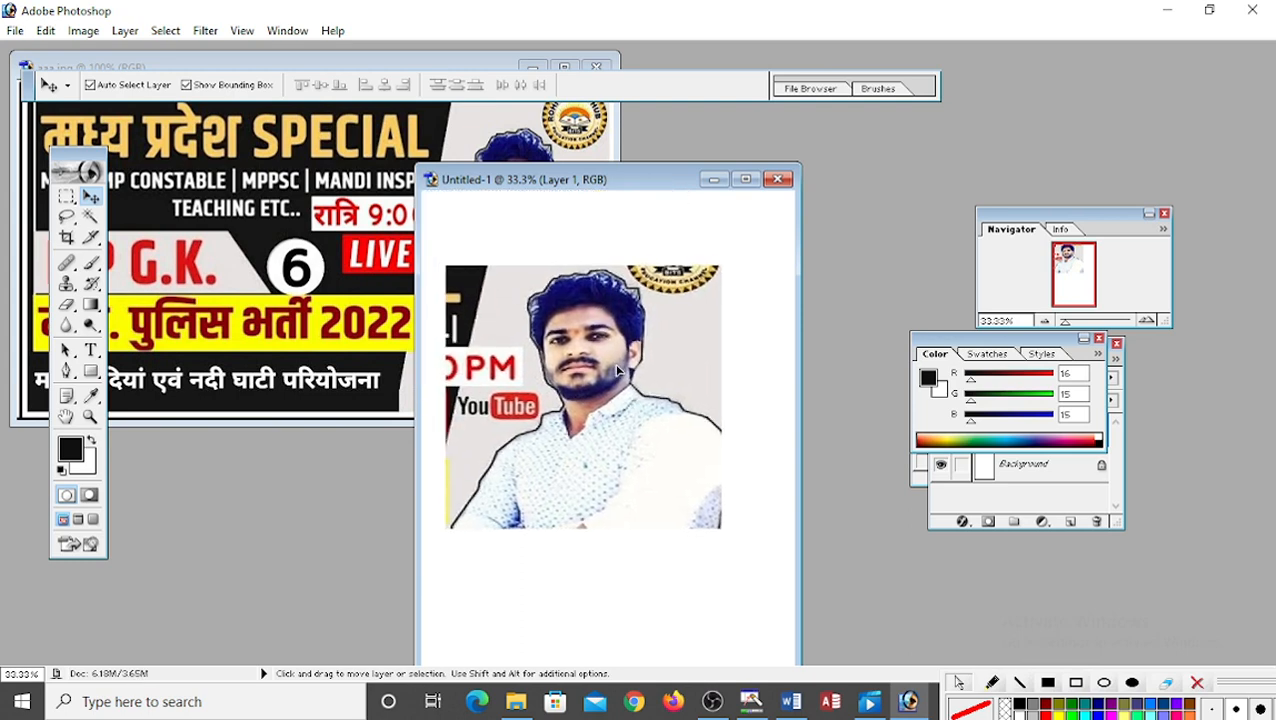
- Move the Untitled-1 window clear of the banner, activate the Rectangular Marquee and maximize the aaa.jpg document
left_click_drag(613, 172, 797, 193)
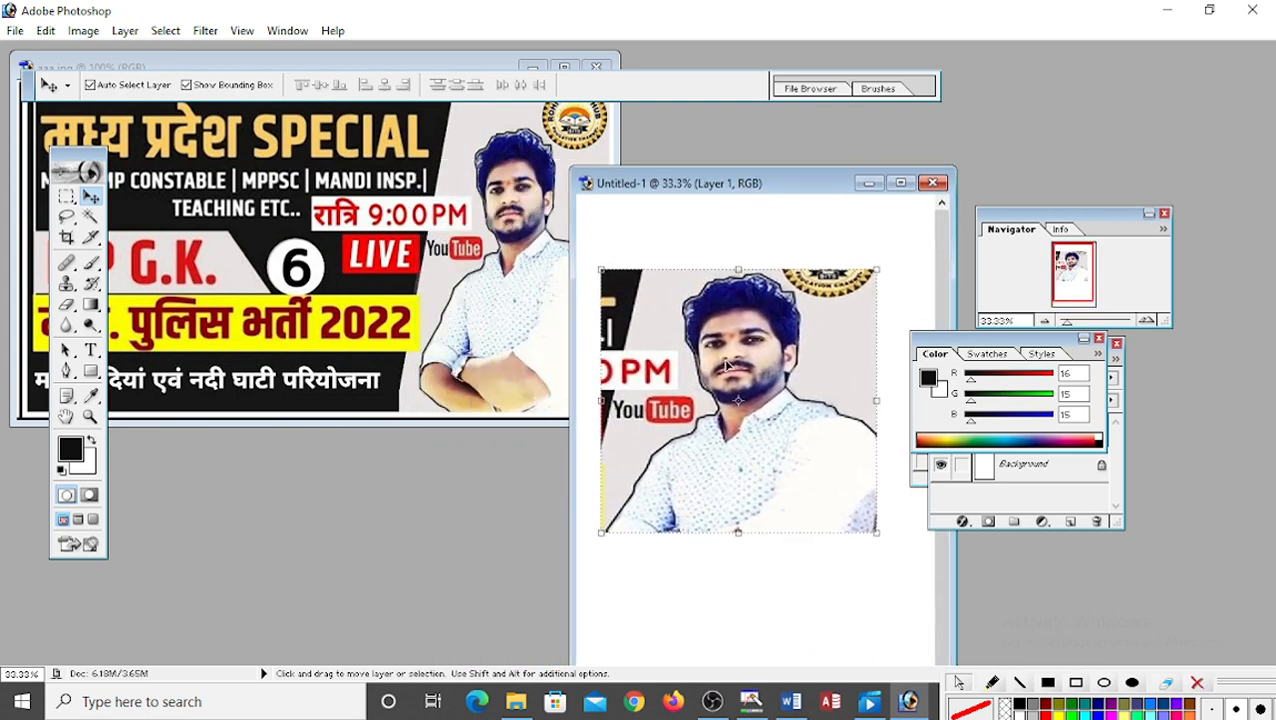
left_click(66, 196)
left_click(564, 67)
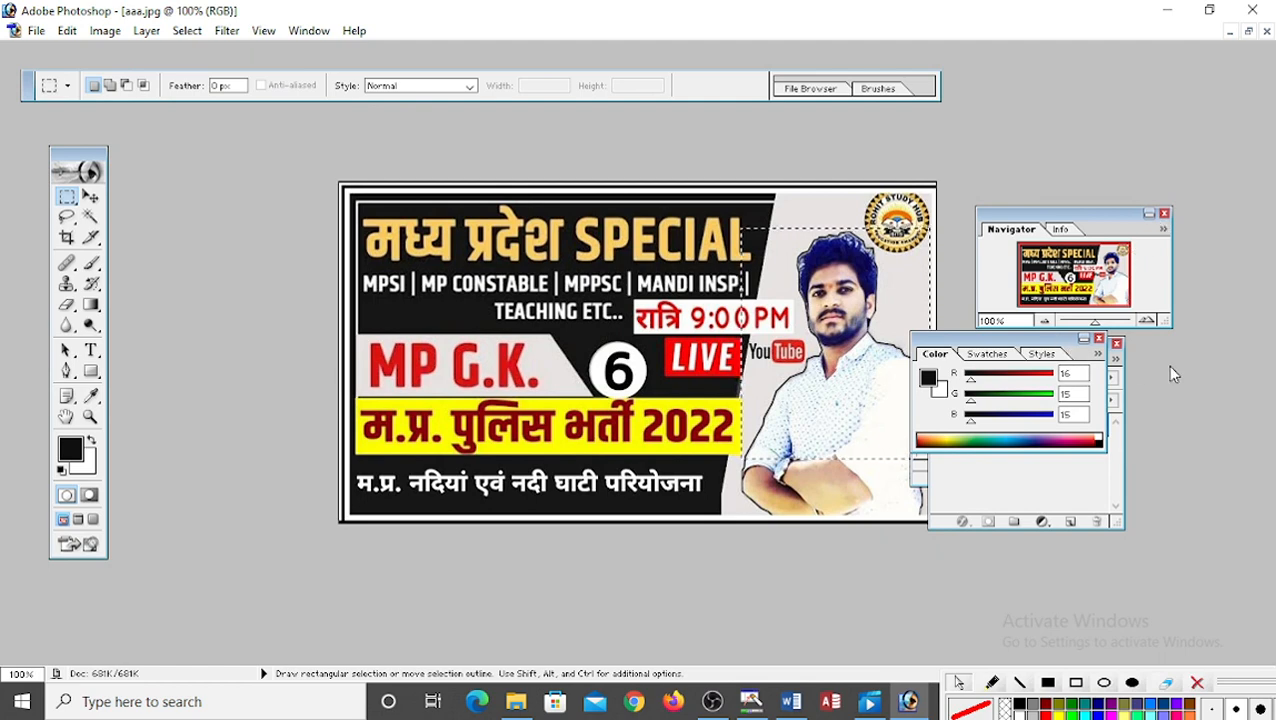
- Move the Color, Layers and History palettes clear of the aaa.jpg image
left_click_drag(1175, 366, 1175, 367)
left_click_drag(1022, 341, 1139, 368)
left_click_drag(1001, 371, 1019, 376)
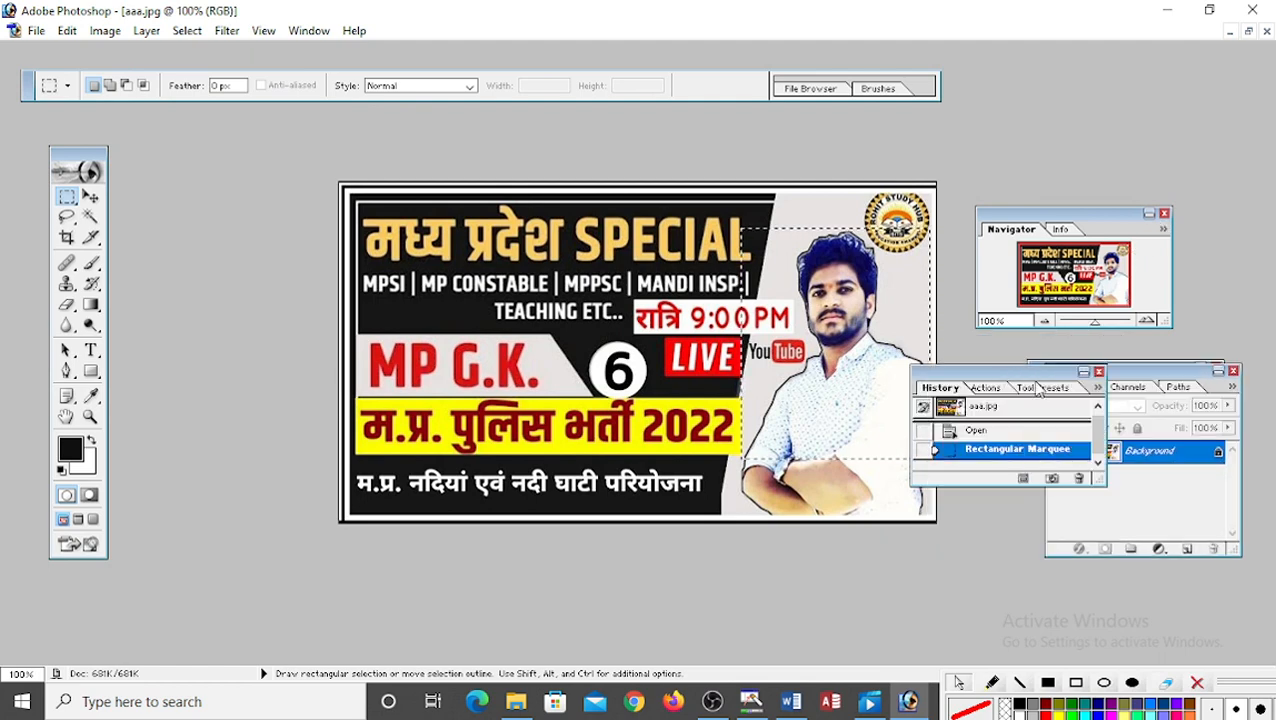
left_click_drag(1133, 453, 1131, 451)
- Shift the marquee around the man slightly, then move the selected pixels over the banner text and back to their original place
left_click_drag(793, 352, 711, 352)
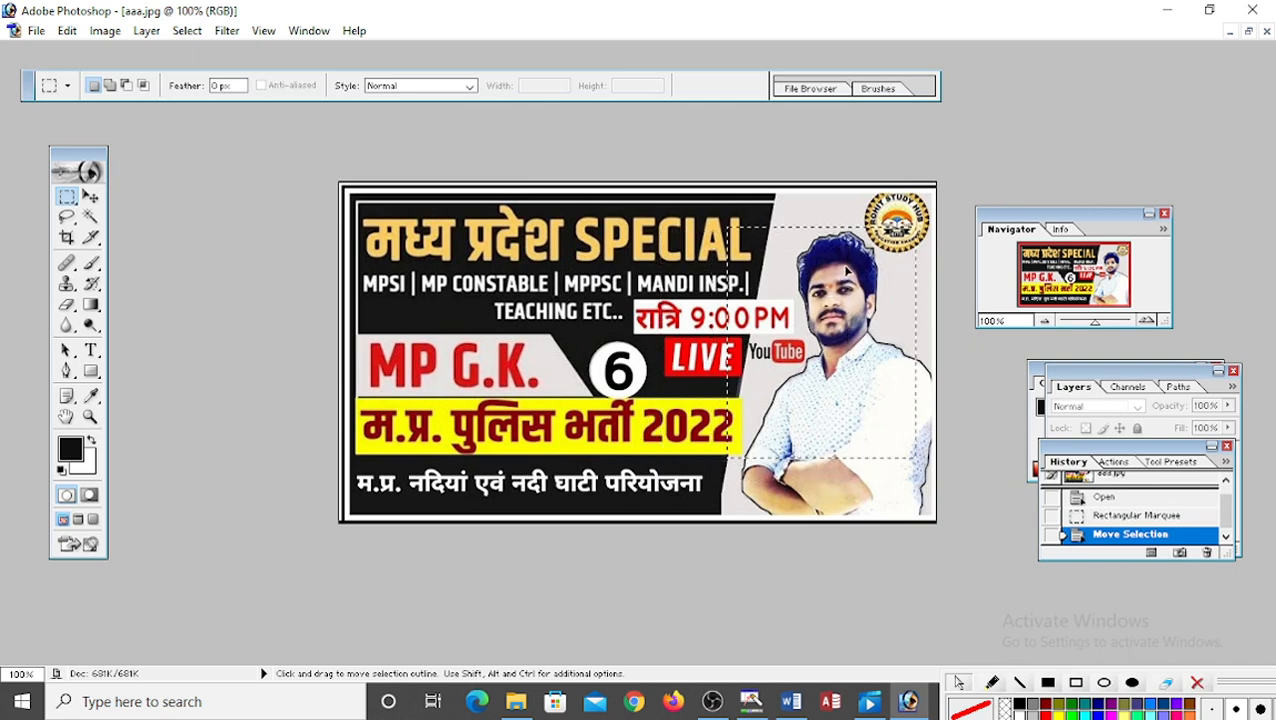
left_click(90, 197)
left_click_drag(800, 325, 502, 357)
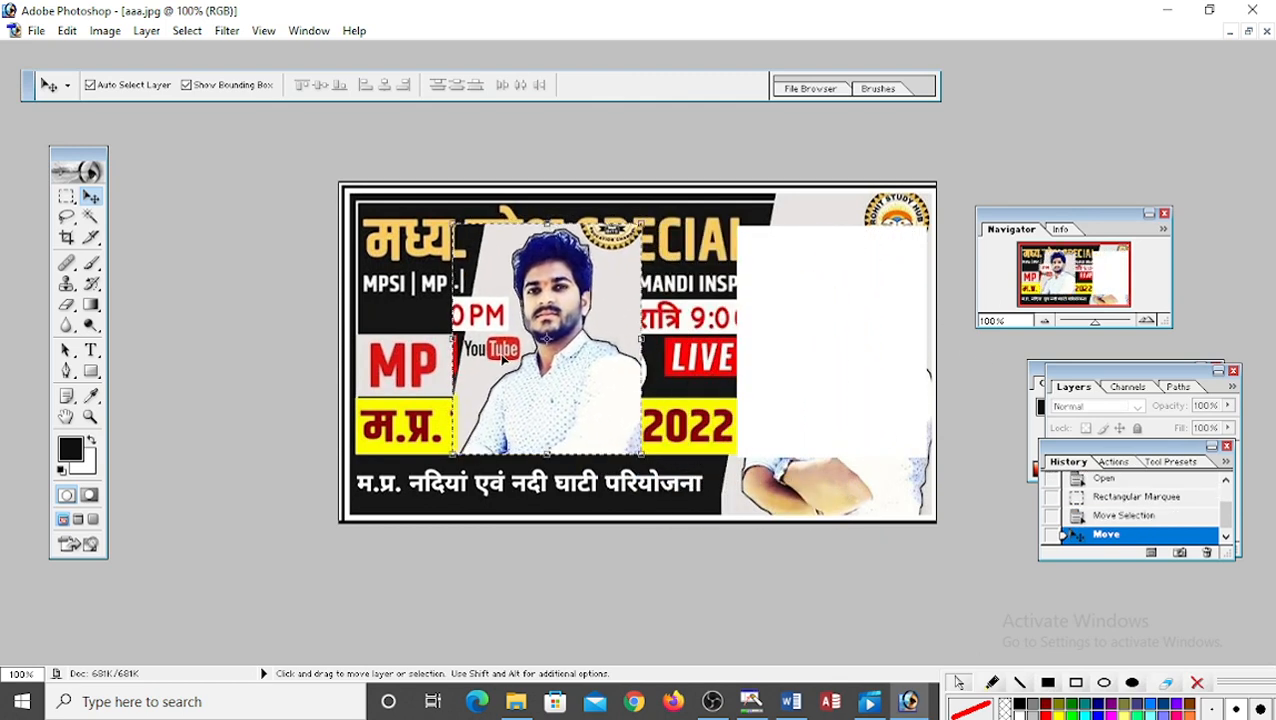
left_click(66, 197)
left_click_drag(570, 263, 850, 275)
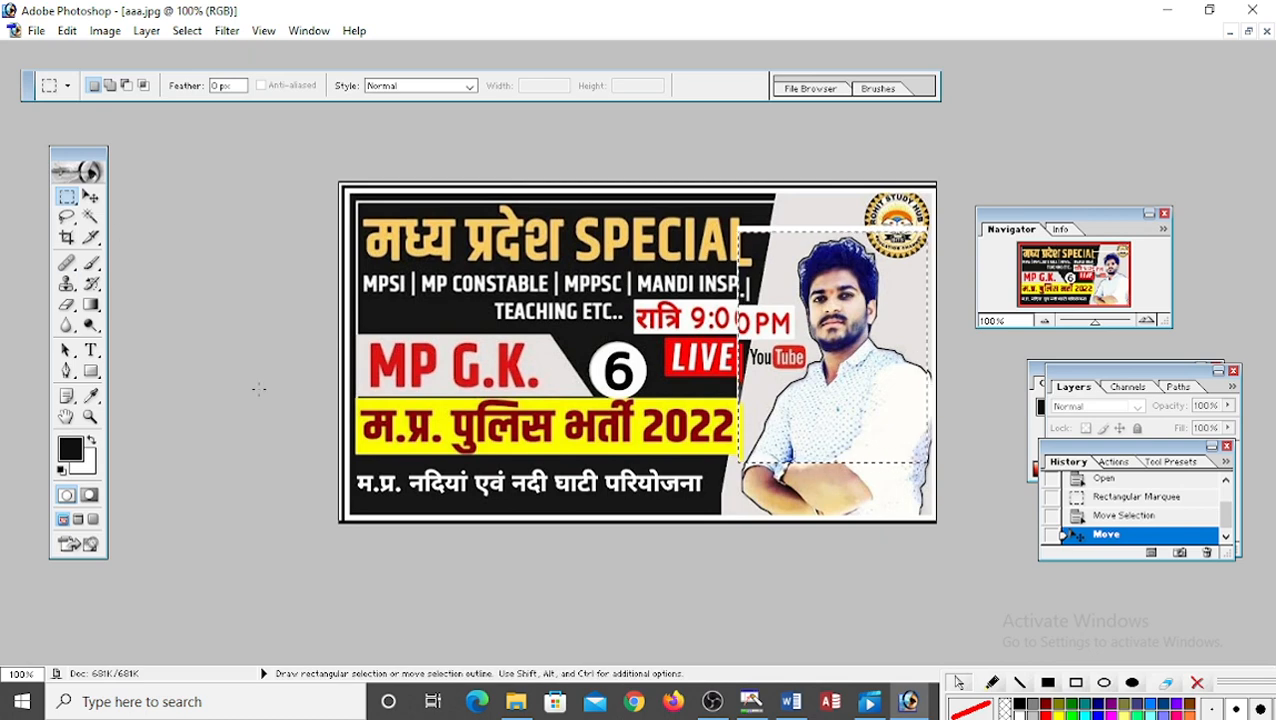
- Switch to the Word notes and highlight the word LASSO in the third list entry in yellow
left_click(790, 702)
left_click_drag(120, 208, 246, 208)
left_click(310, 174)
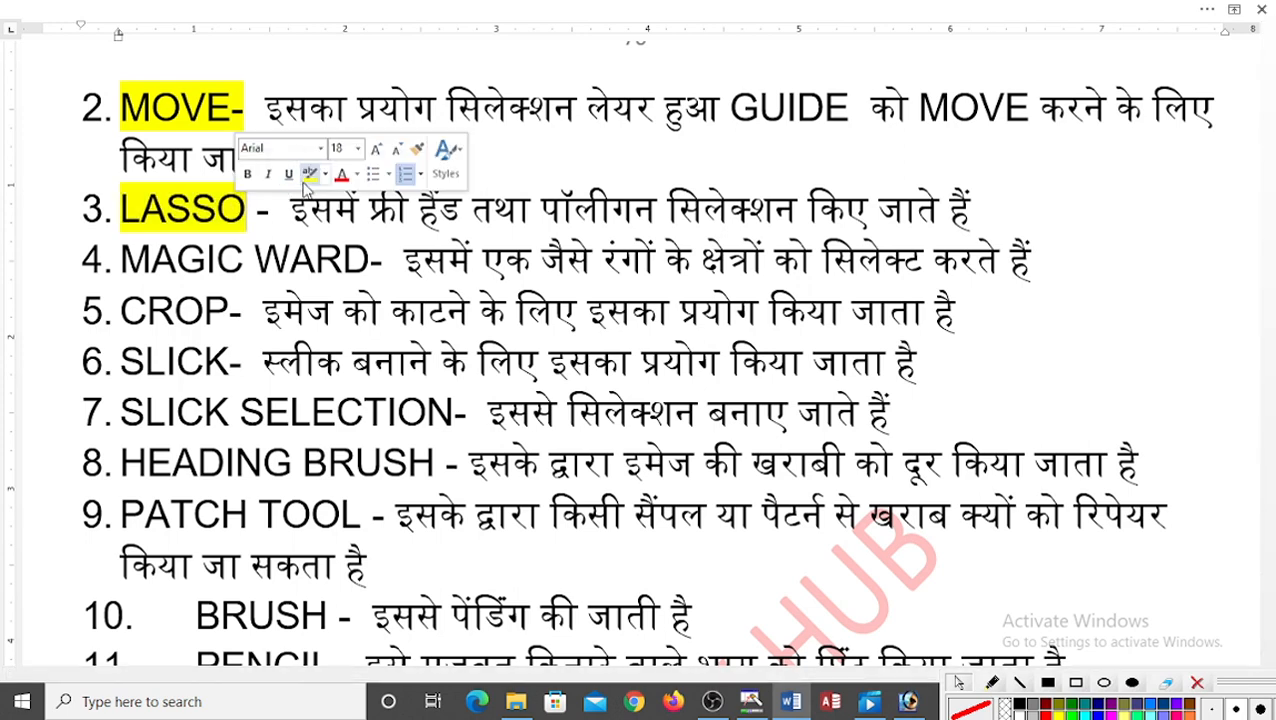
left_click(440, 222)
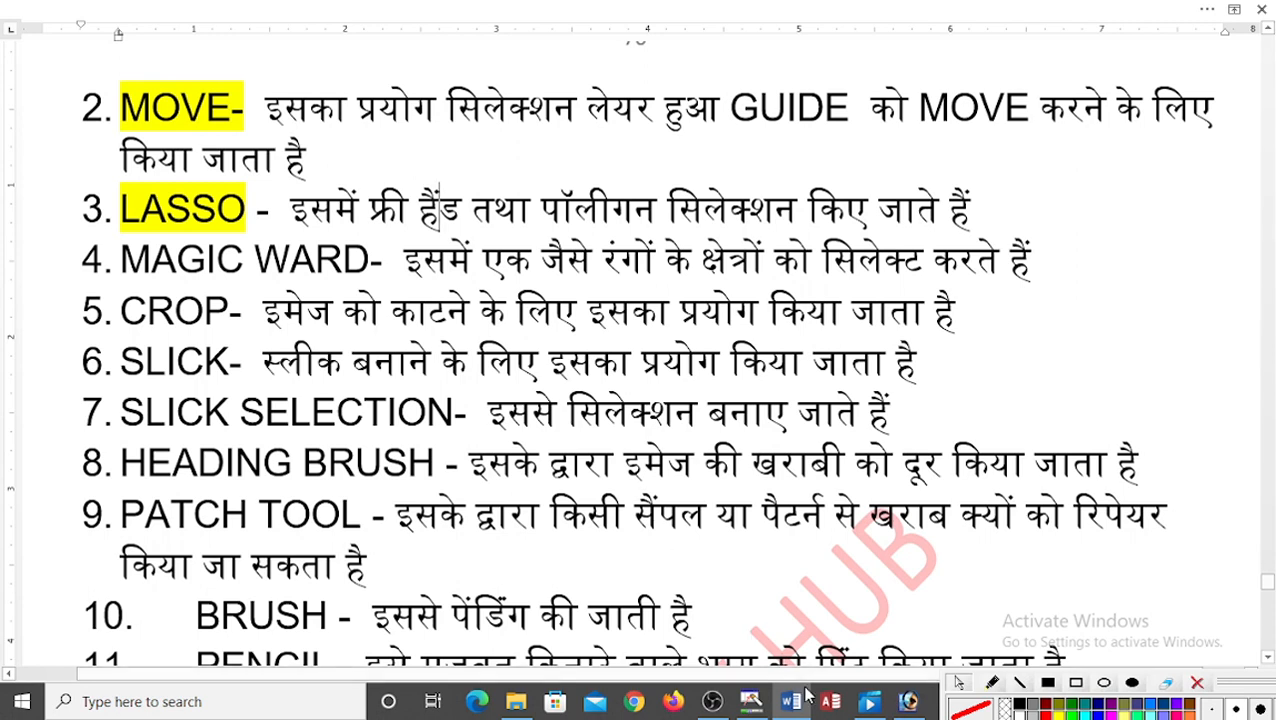
- Switch to Photoshop, draw a freehand Lasso selection around the banner's middle text and move the selected piece downward
left_click(905, 702)
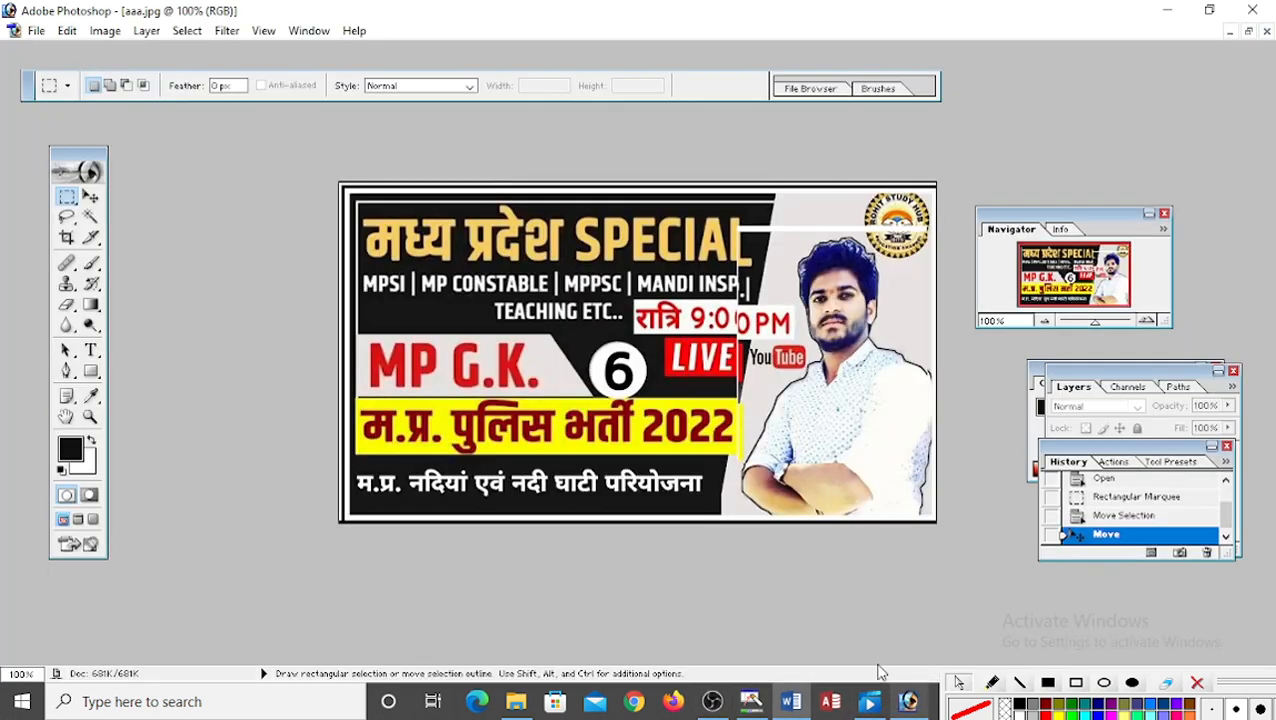
left_click(67, 216)
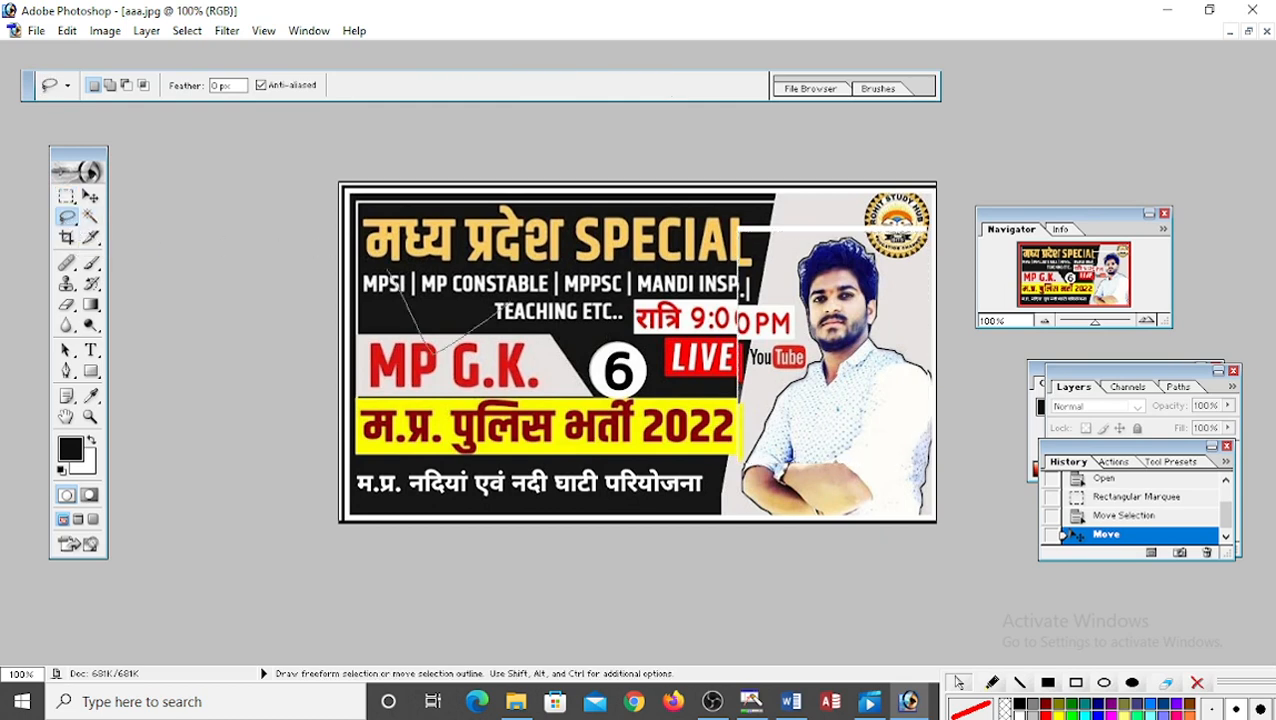
left_click_drag(458, 279, 518, 247)
left_click(512, 320)
left_click_drag(512, 320, 541, 320)
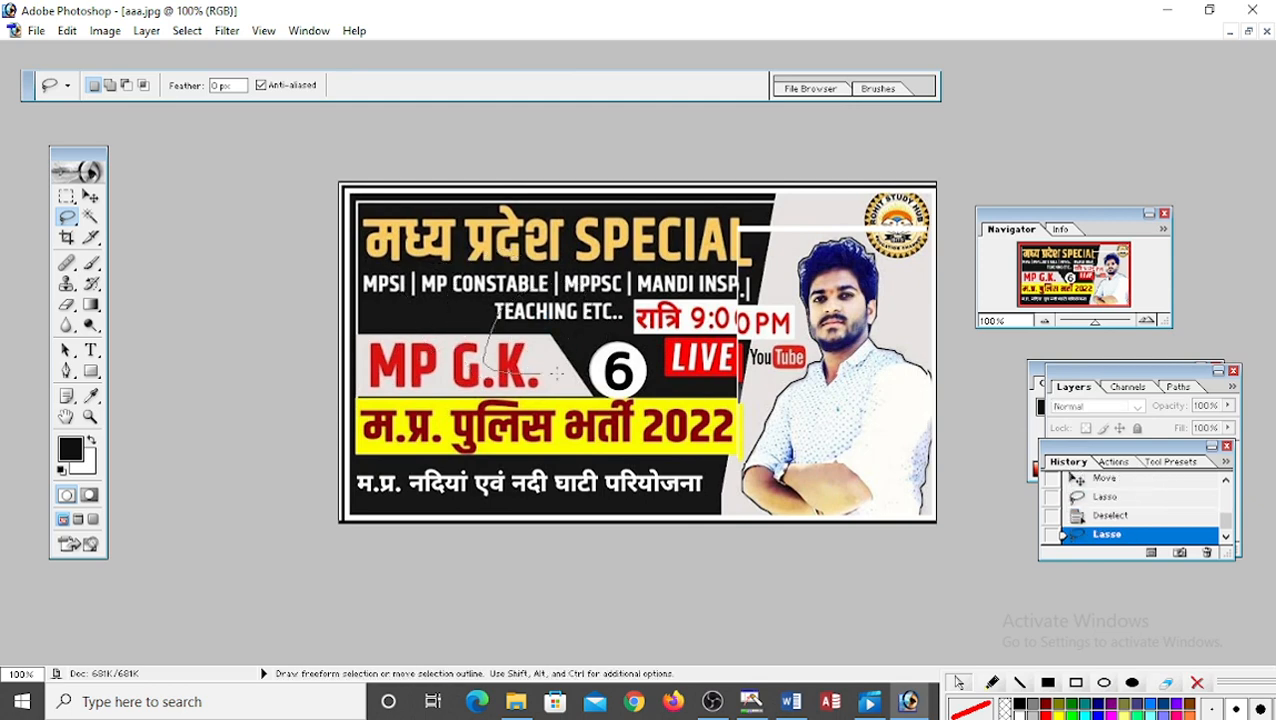
mouse_move(490, 339)
left_mouse_down()
mouse_move(717, 213)
mouse_move(700, 165)
mouse_move(508, 462)
mouse_move(415, 360)
mouse_move(436, 302)
mouse_move(489, 342)
mouse_move(573, 337)
mouse_move(586, 430)
left_mouse_up()
left_click(90, 196)
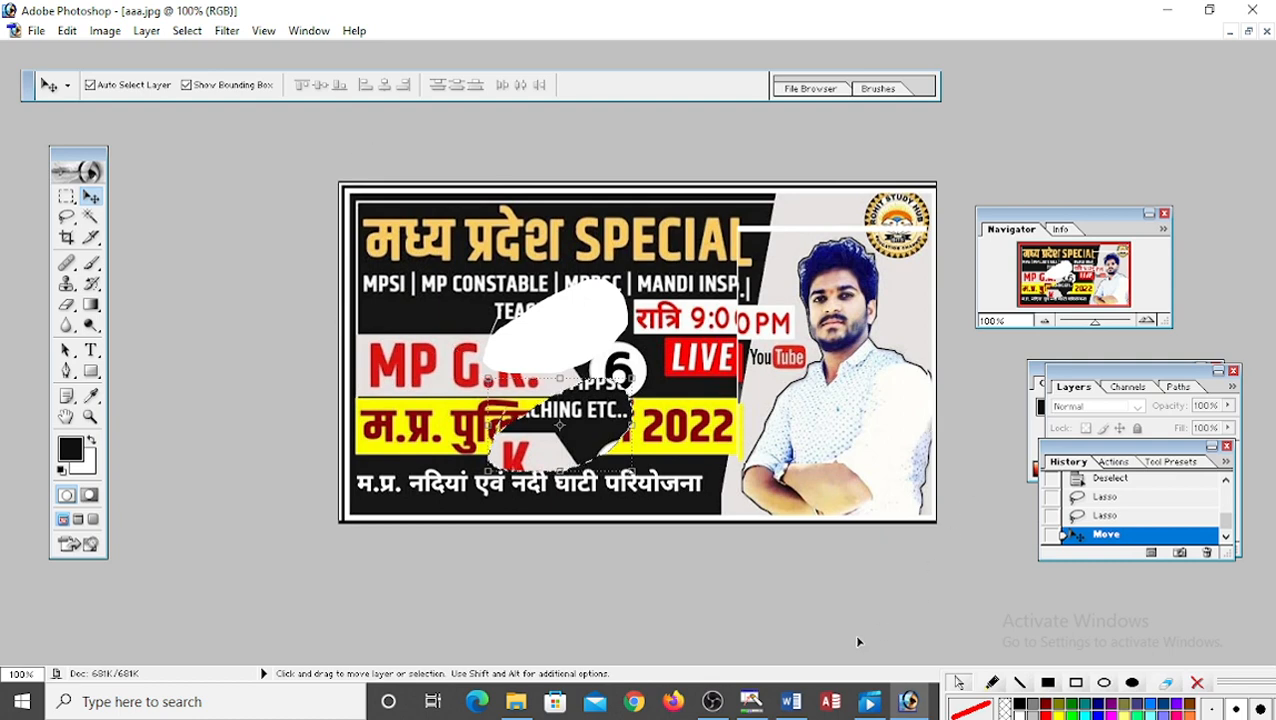
- Switch to the Word notes and make the MAGIC WARD heading bold and red with yellow highlighting
left_click(791, 703)
left_click_drag(121, 262, 386, 264)
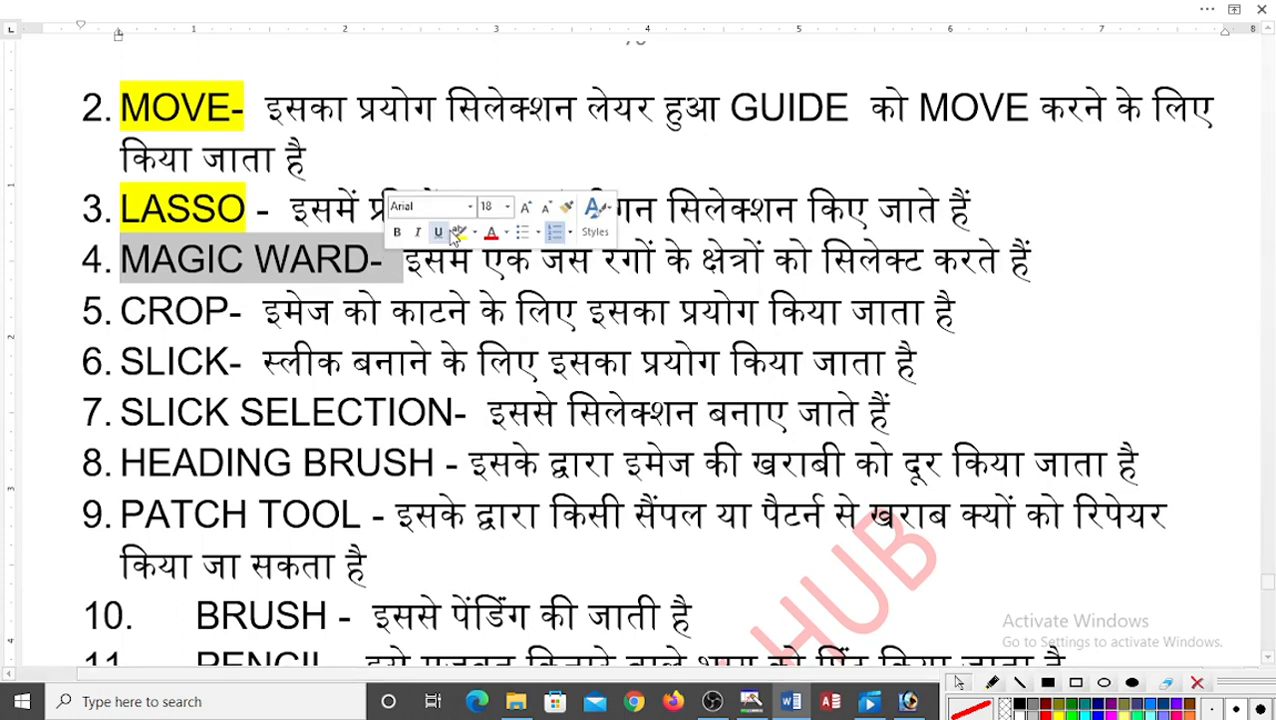
left_click(397, 233)
left_click(491, 233)
left_click(477, 262)
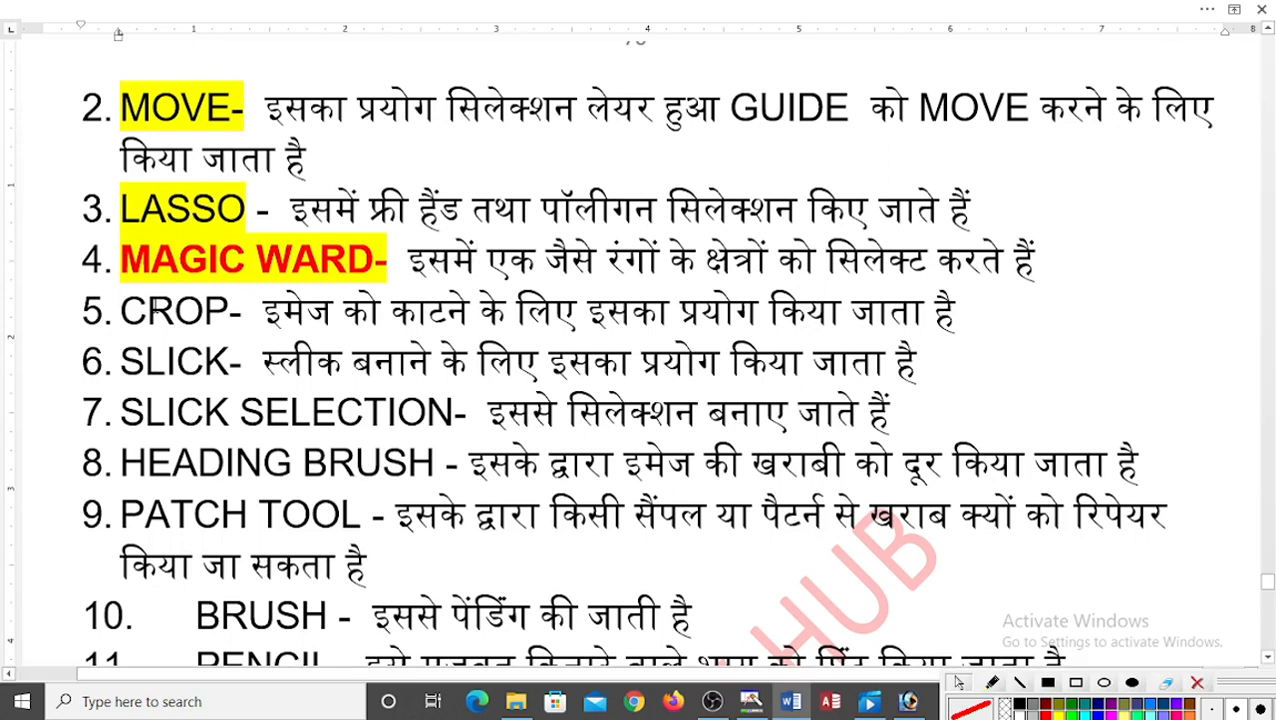
- Make the word CROP in the fifth list entry bold with yellow highlighting
left_click_drag(122, 311, 233, 311)
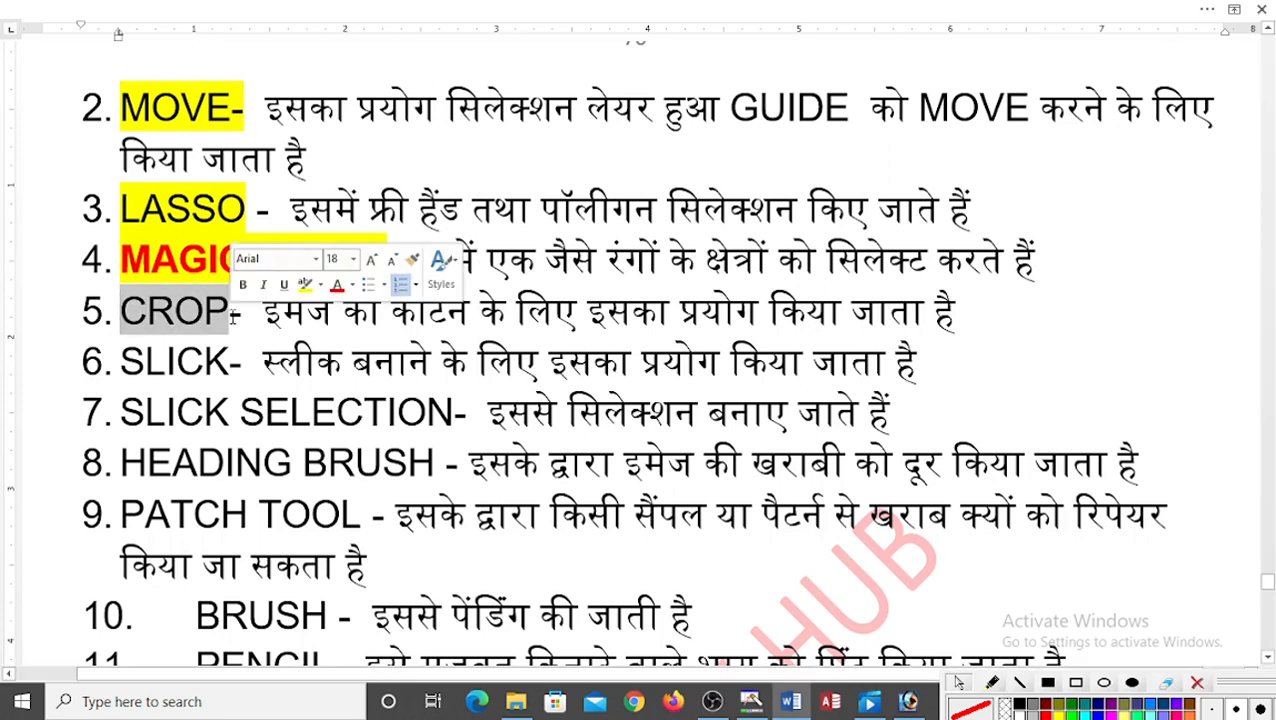
left_click(242, 285)
left_click(305, 285)
left_click(261, 335)
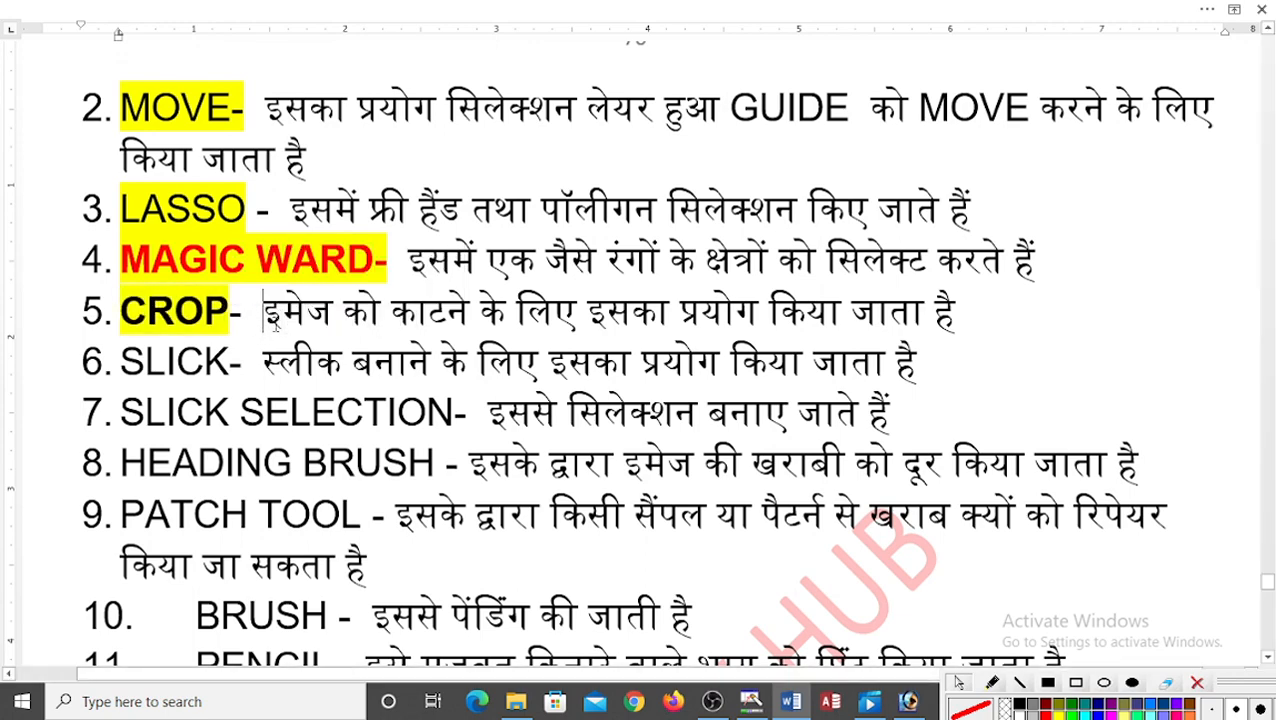
- Switch to Photoshop, clear the selection and crop the banner to the area around the LIVE label and 2022
scroll(275, 322, "down", 5)
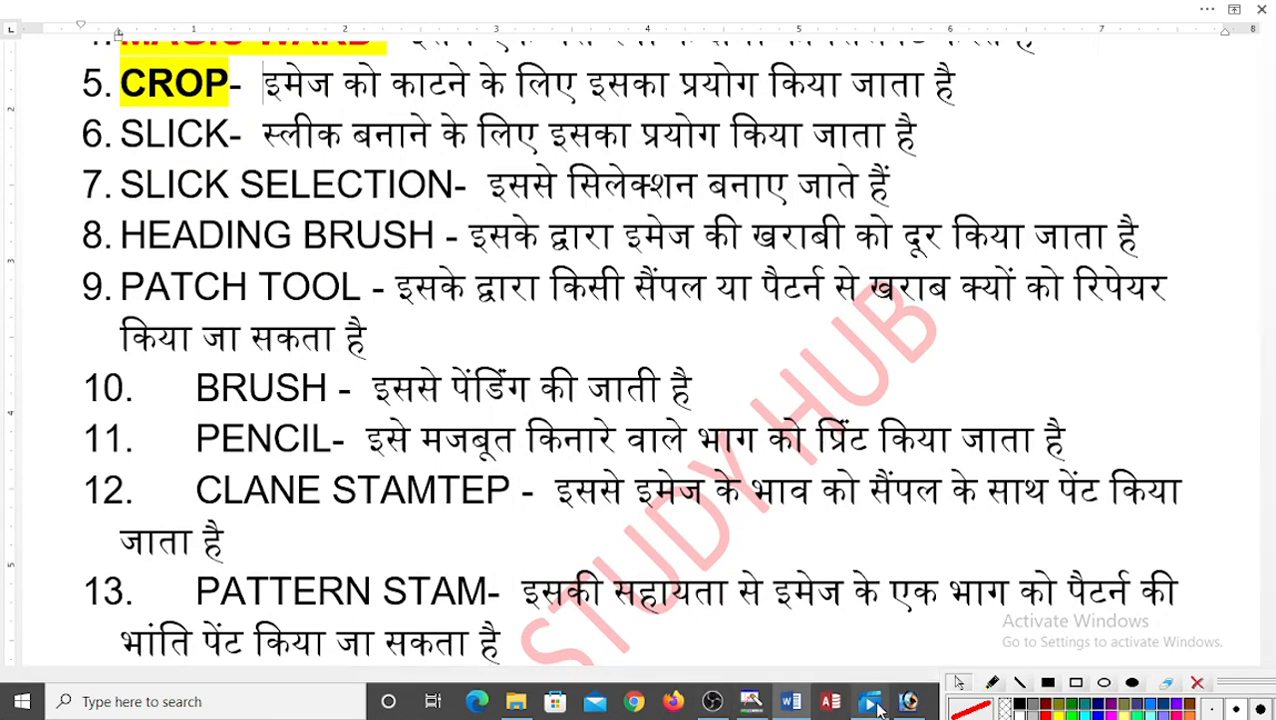
left_click(906, 701)
key("c")
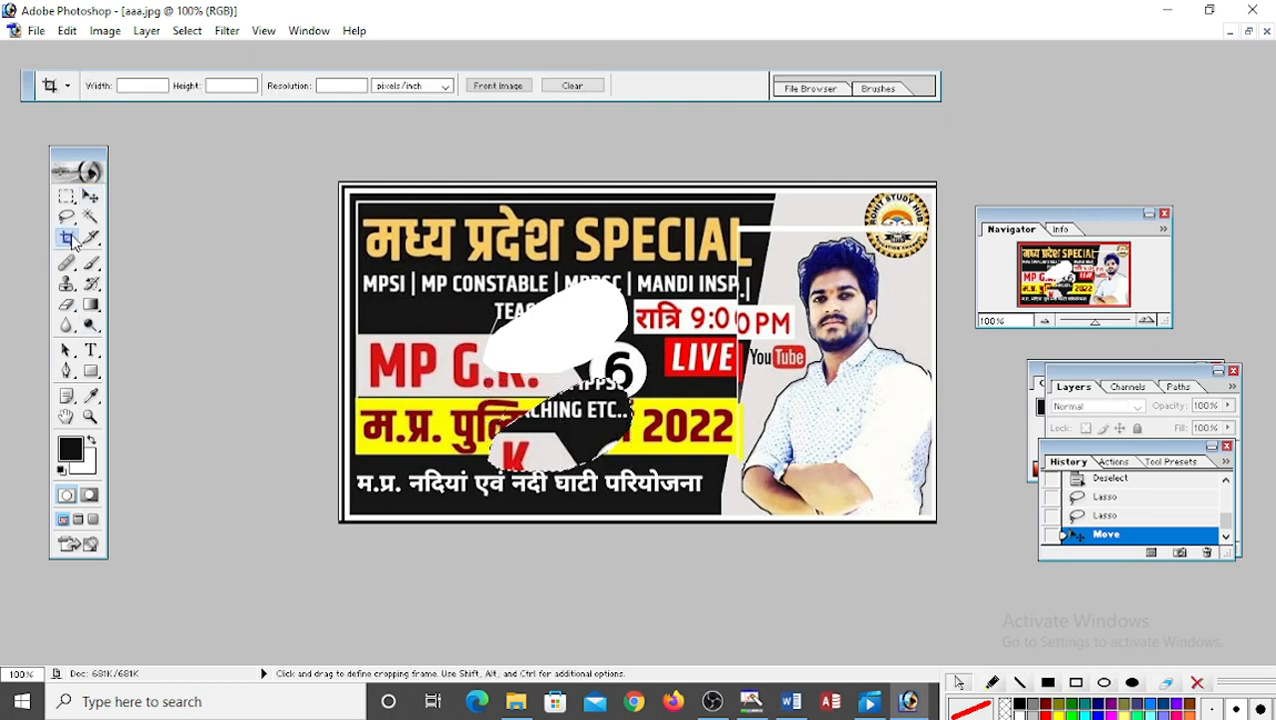
key("ctrl+d")
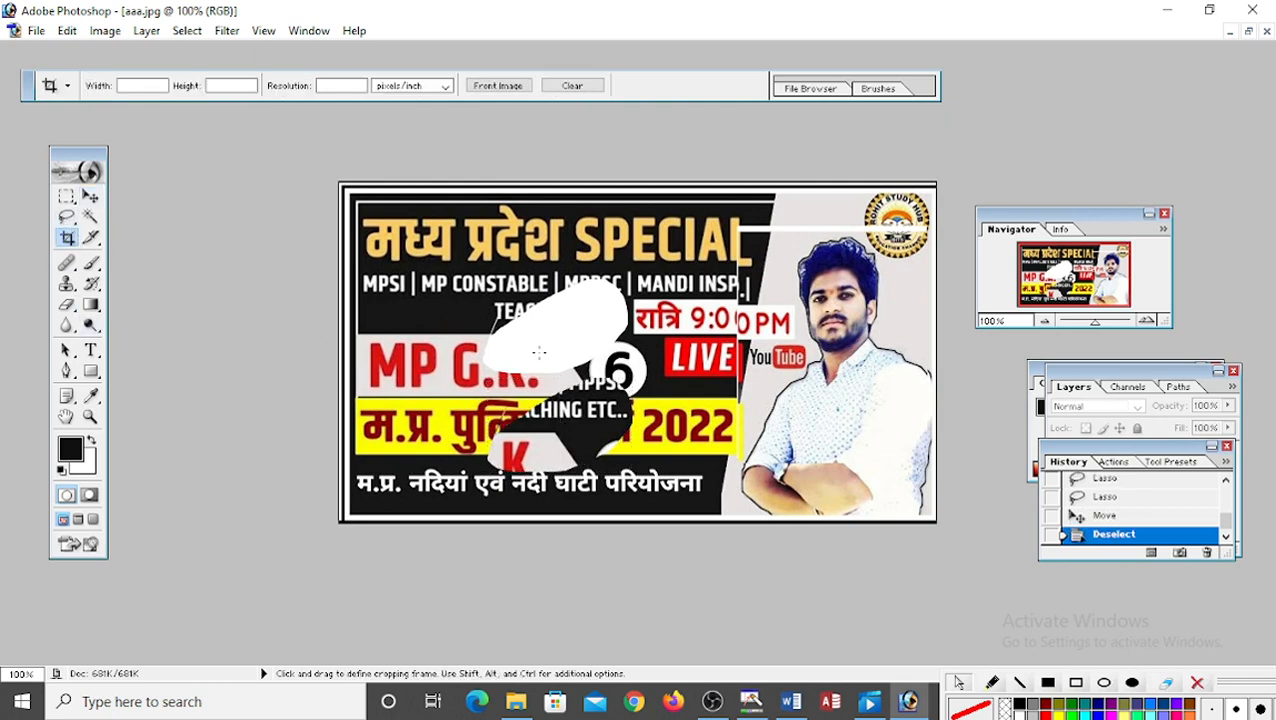
left_click_drag(579, 378, 748, 435)
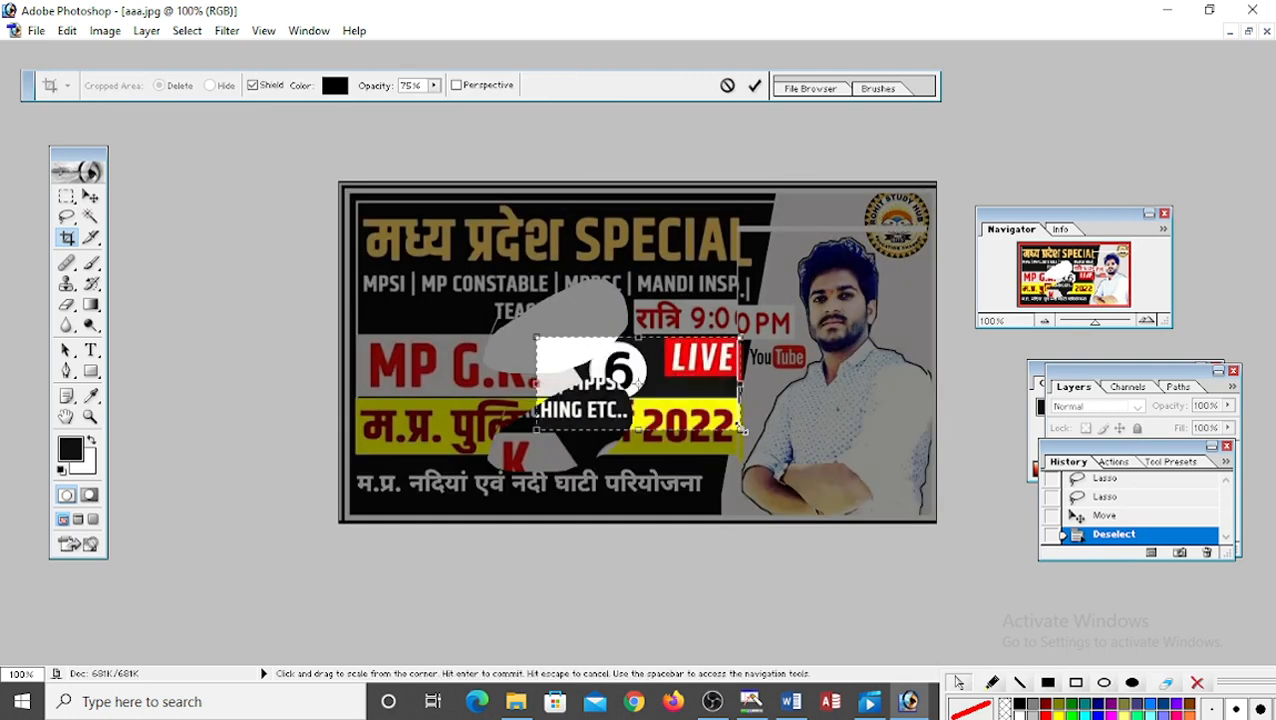
key("Return")
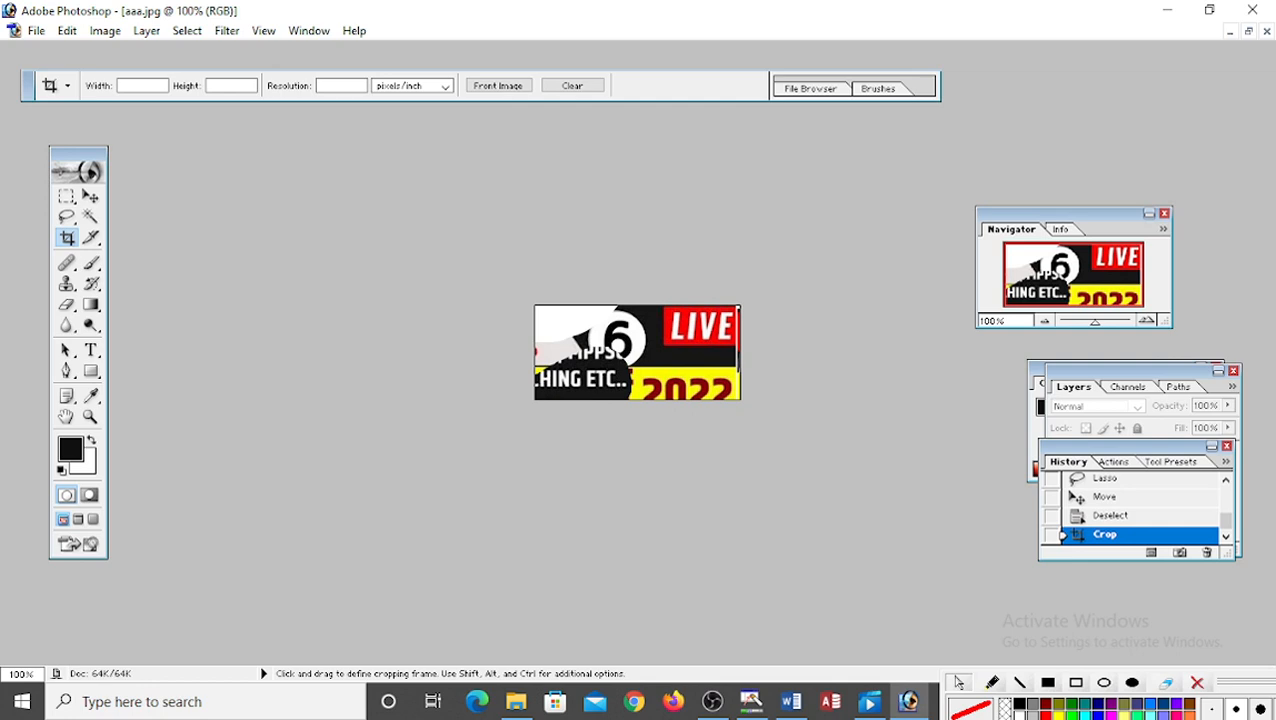
- Restore the aaa.jpg document window and close it without saving the changes
left_click(1248, 31)
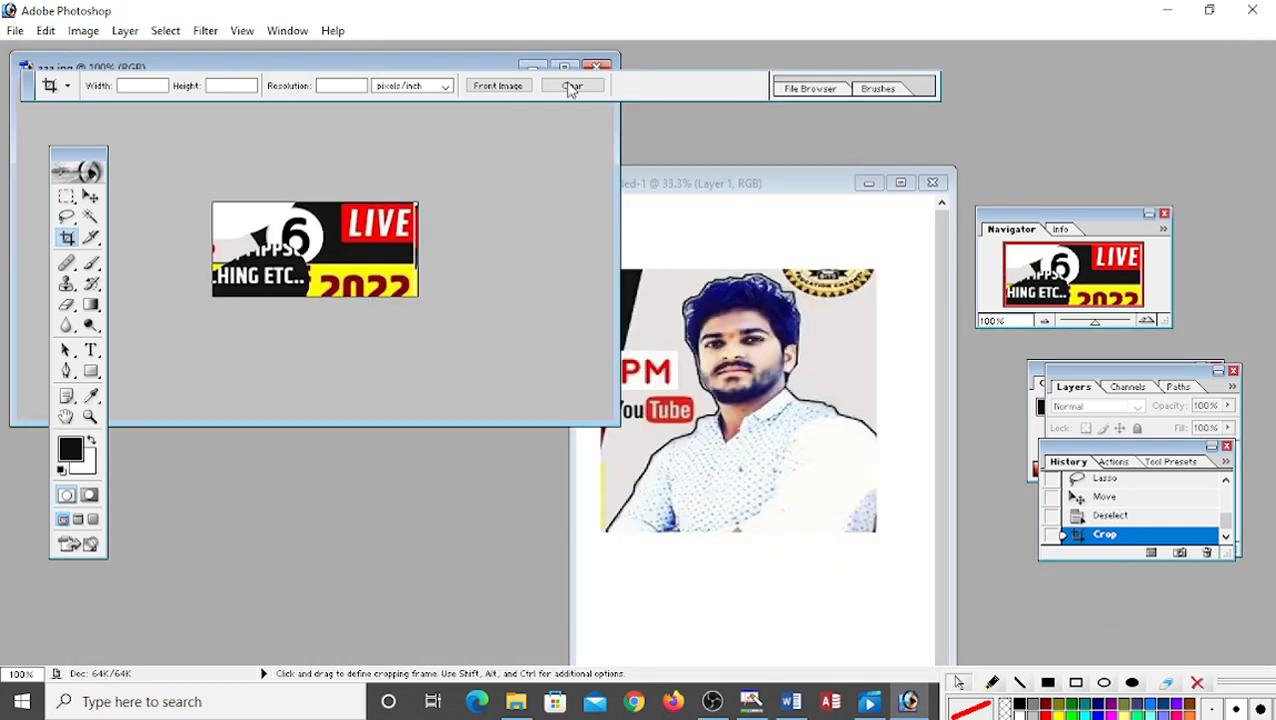
left_click(596, 67)
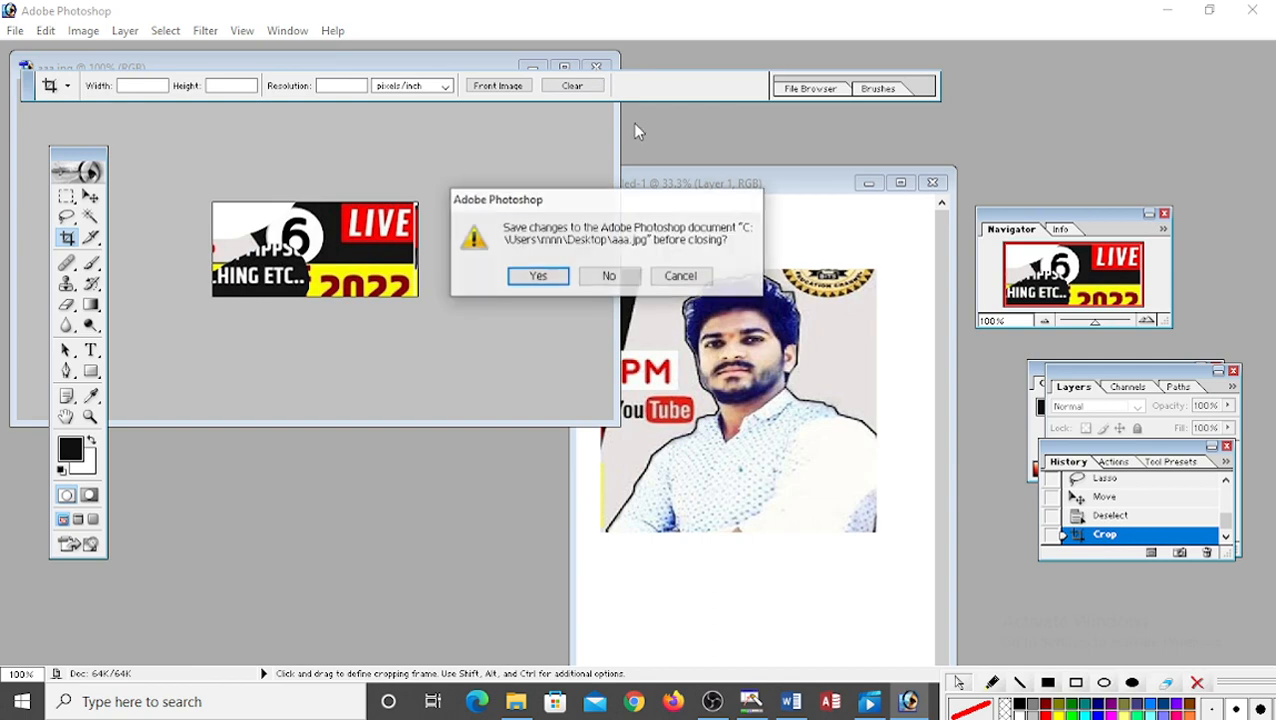
left_click(609, 277)
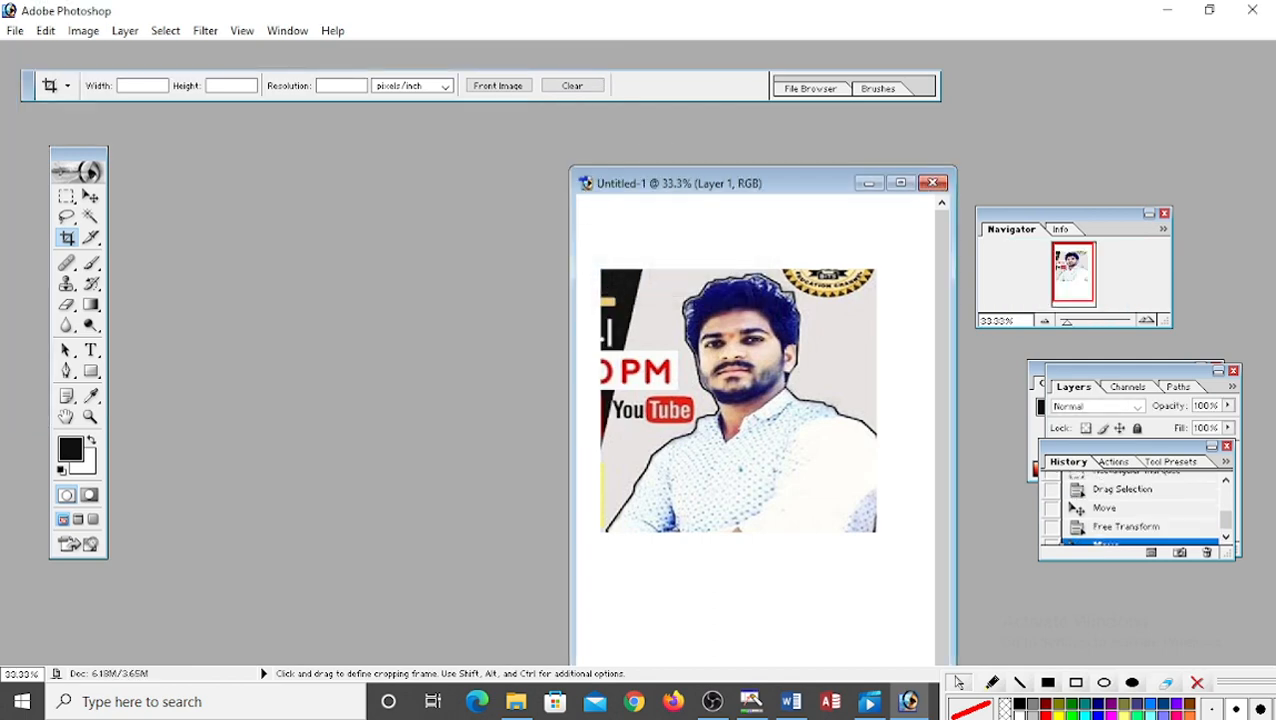
- Close the Navigator, Color, Layers and History palettes and maximize the Untitled-1 document
left_click(1164, 213)
left_click(1237, 374)
left_click(1237, 374)
left_click(1223, 370)
left_click(1230, 446)
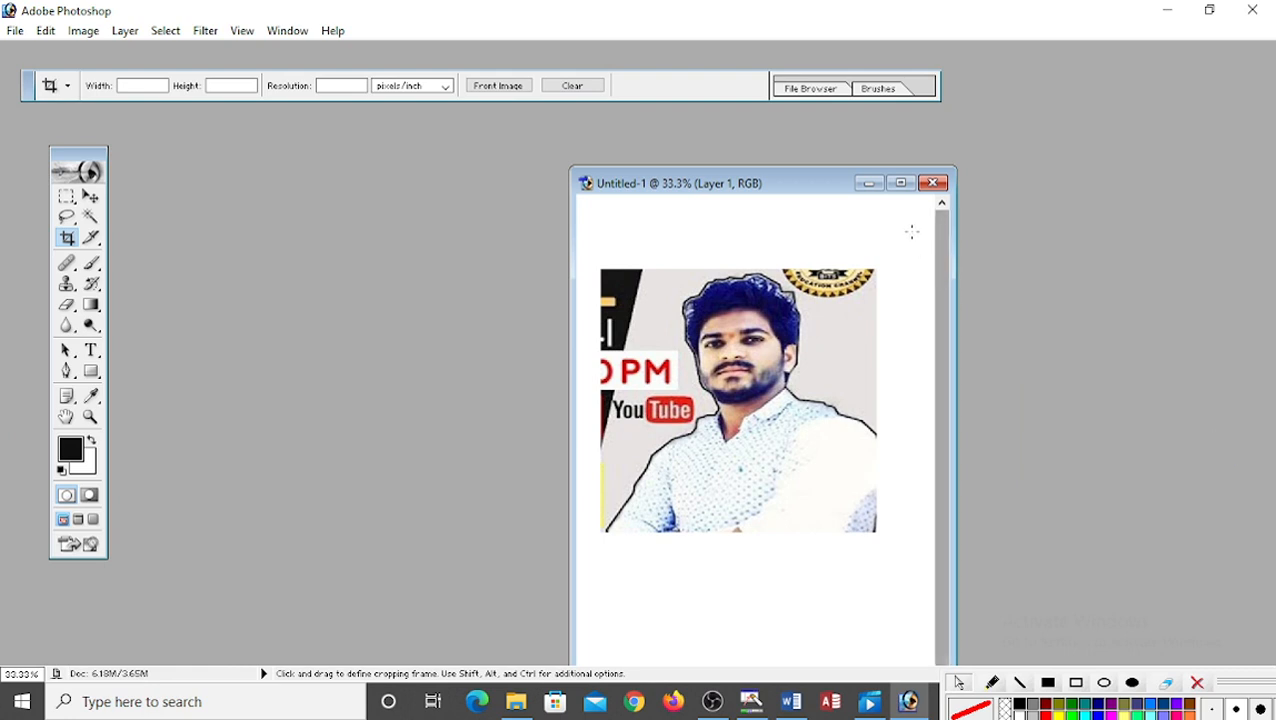
left_click(900, 183)
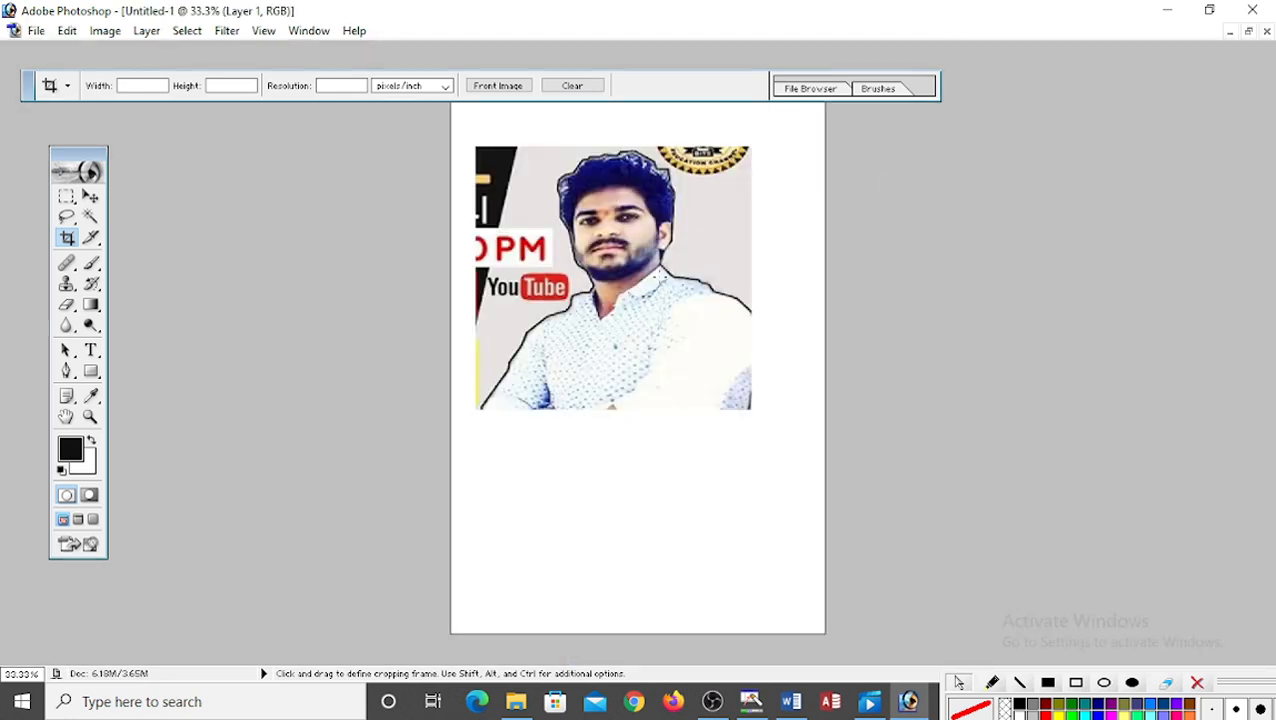
- Dock the floating tool options bar directly beneath the menu bar
left_click_drag(24, 88, 7, 57)
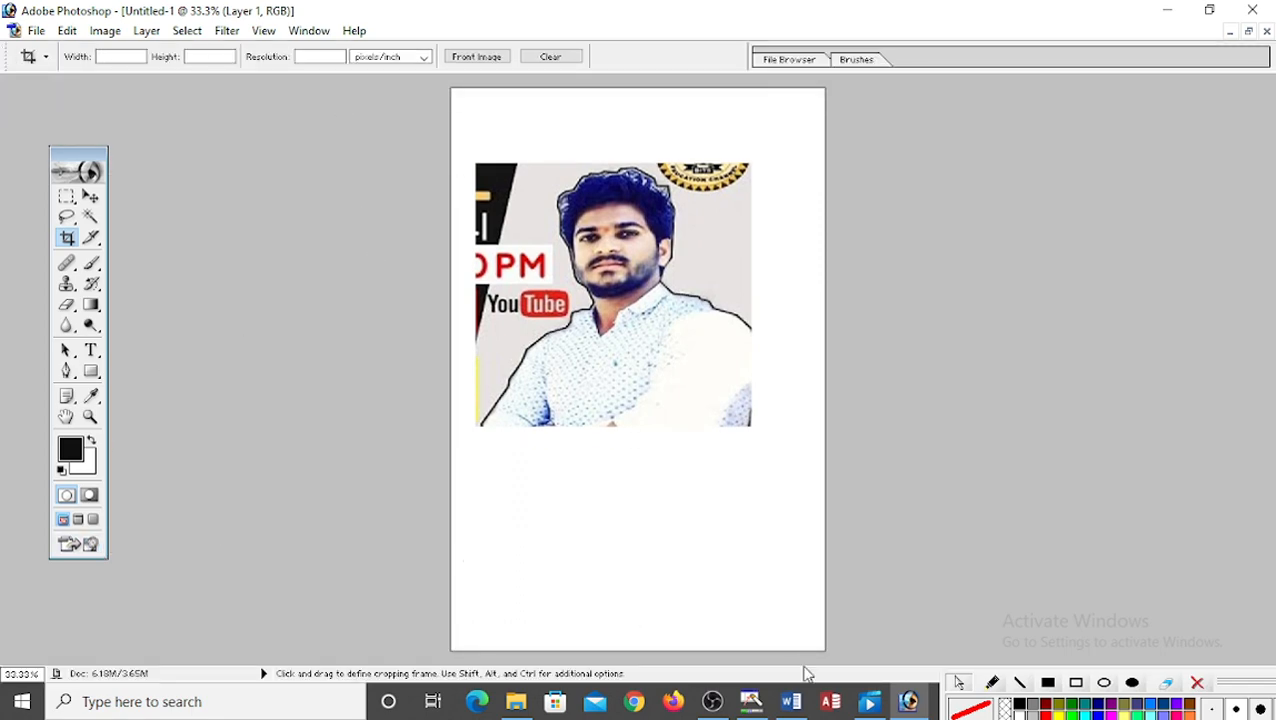
- Switch to Word and give the word SLICK in the sixth list entry yellow highlighting and red font colour
left_click(790, 701)
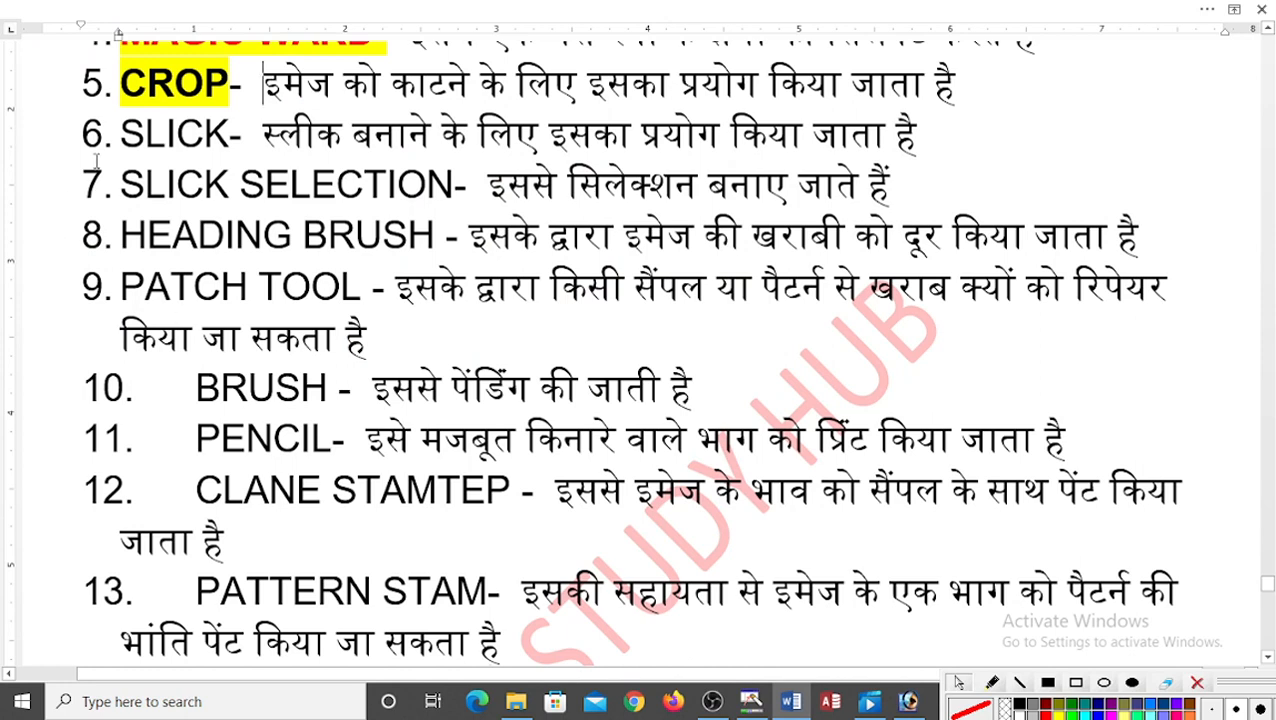
left_click_drag(120, 140, 246, 140)
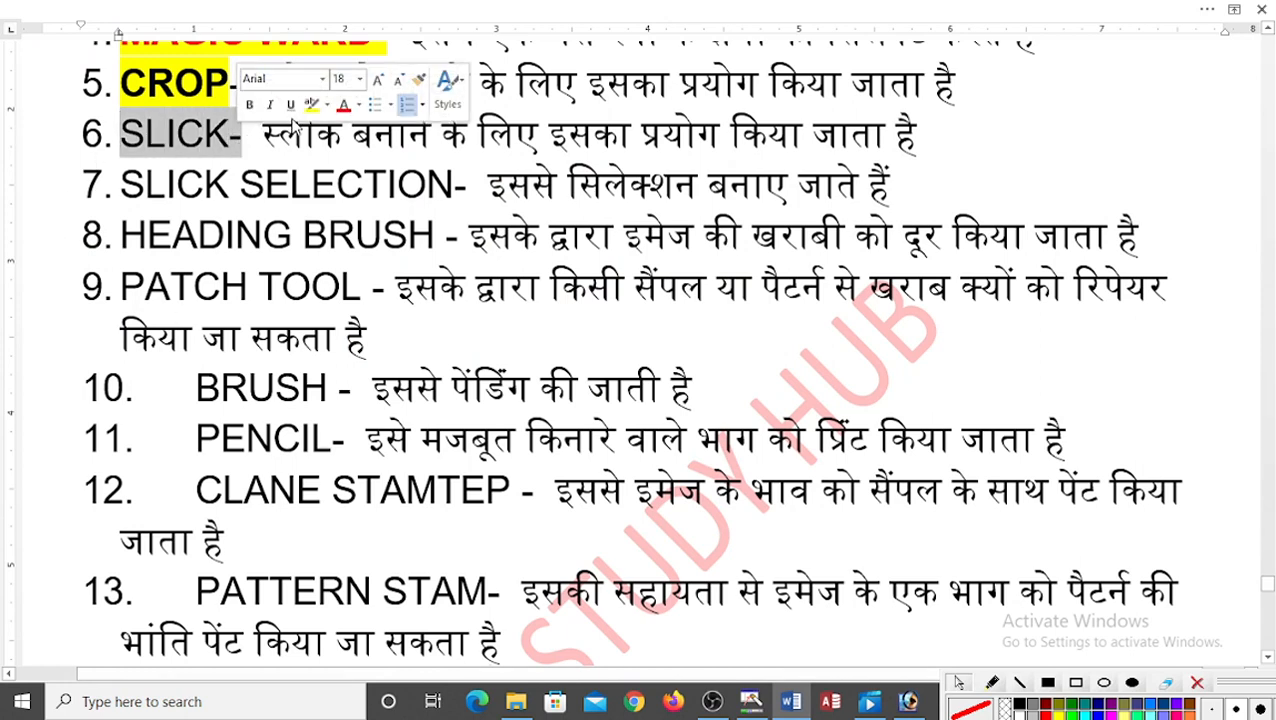
left_click(311, 104)
left_click(343, 104)
left_click(296, 190)
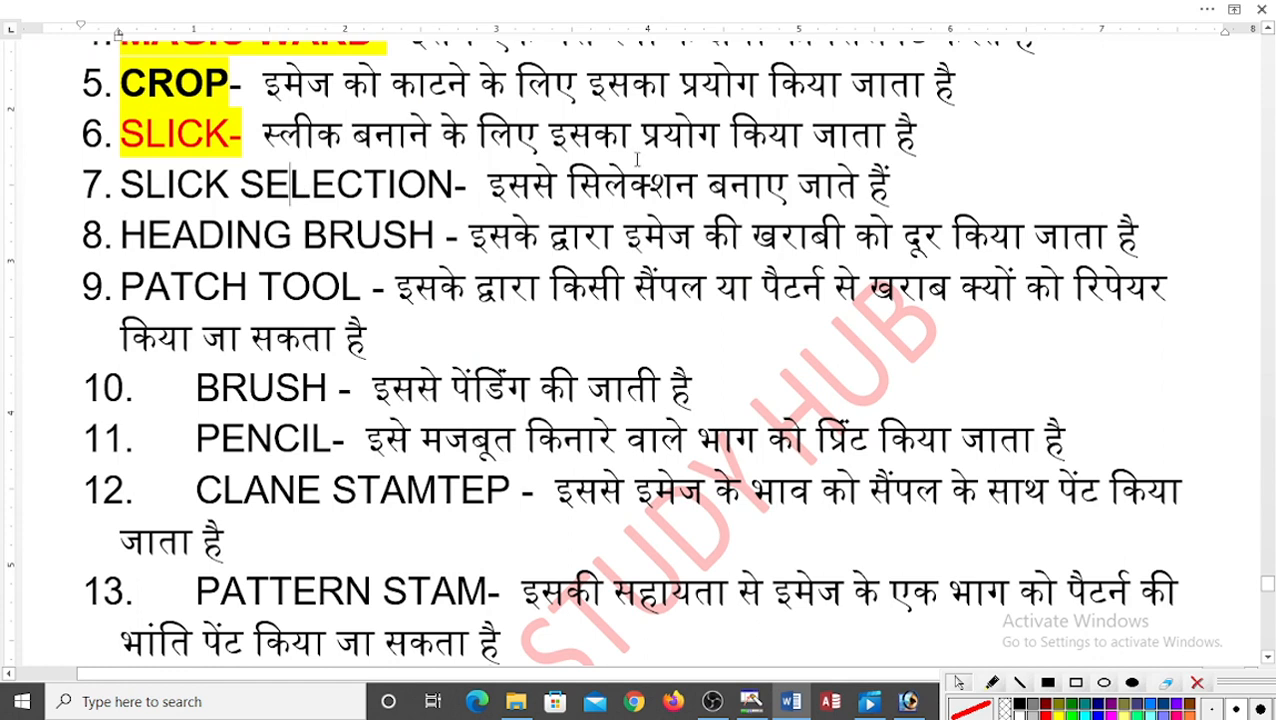
- Switch to Photoshop, draw several slices over the portrait photo with the Slice tool and move the photo slightly up and right
left_click(796, 708)
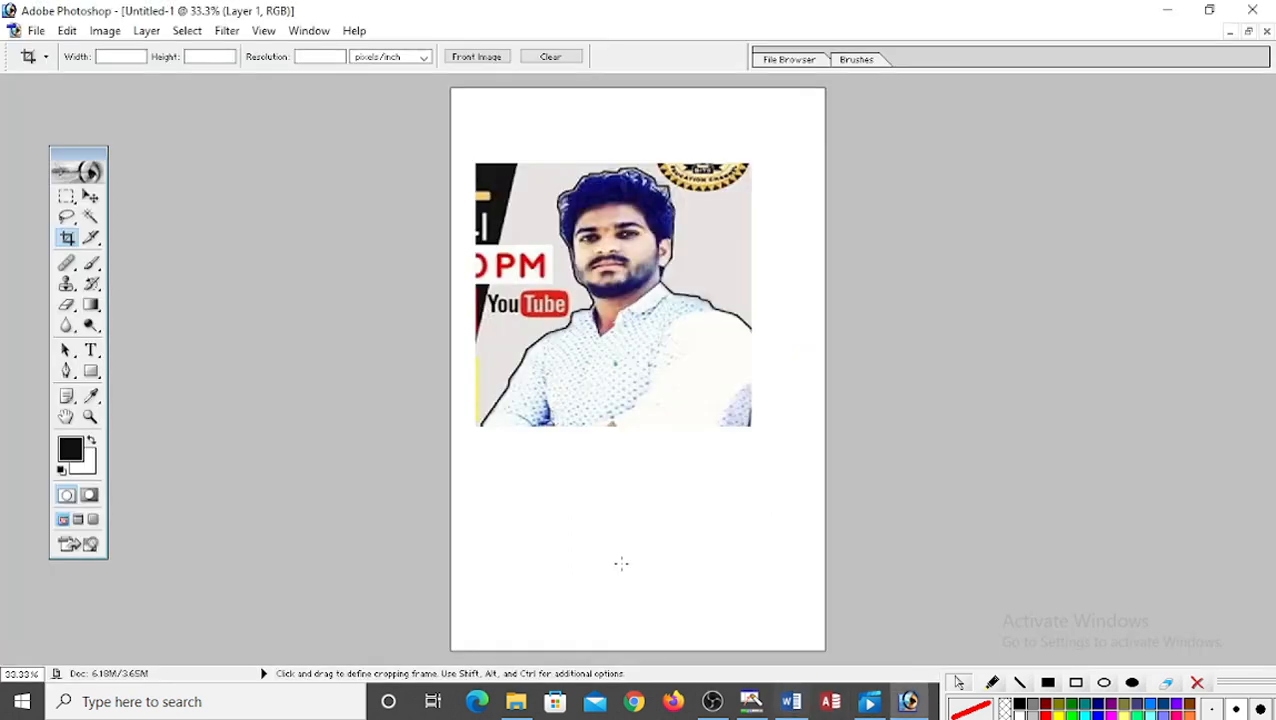
left_click(91, 239)
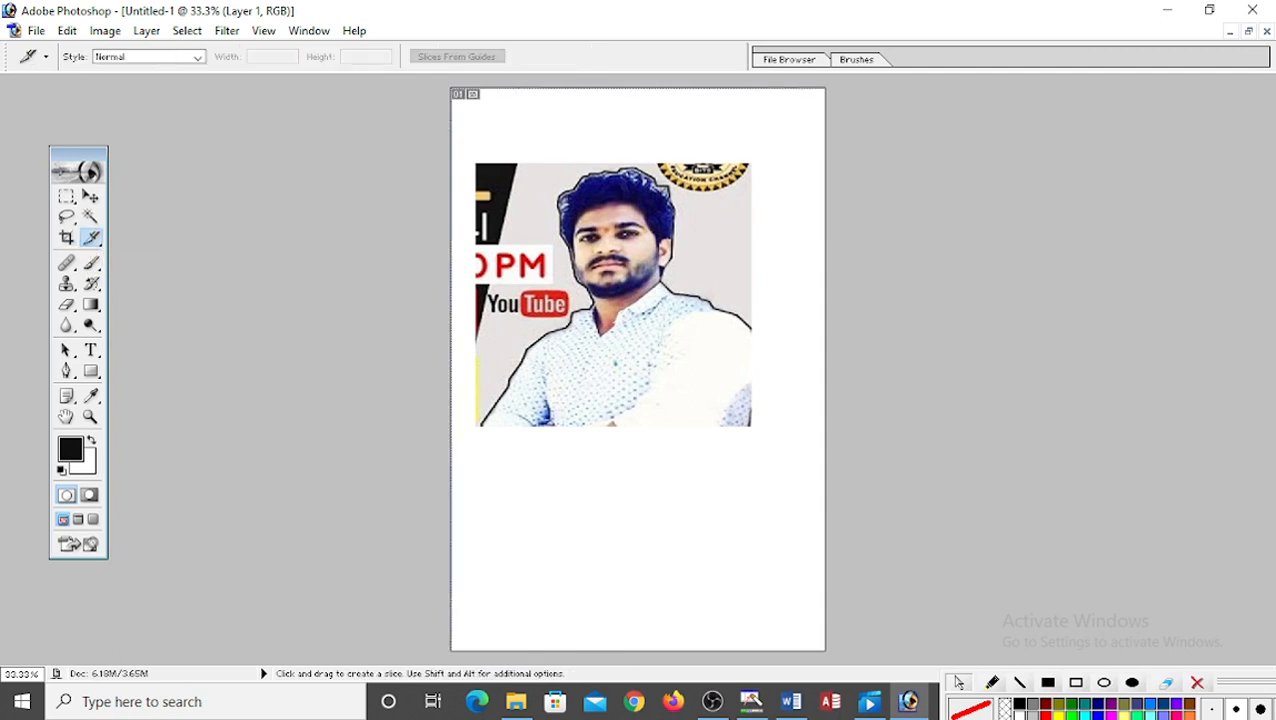
mouse_move(579, 273)
left_mouse_down()
mouse_move(604, 375)
mouse_move(679, 392)
left_mouse_up()
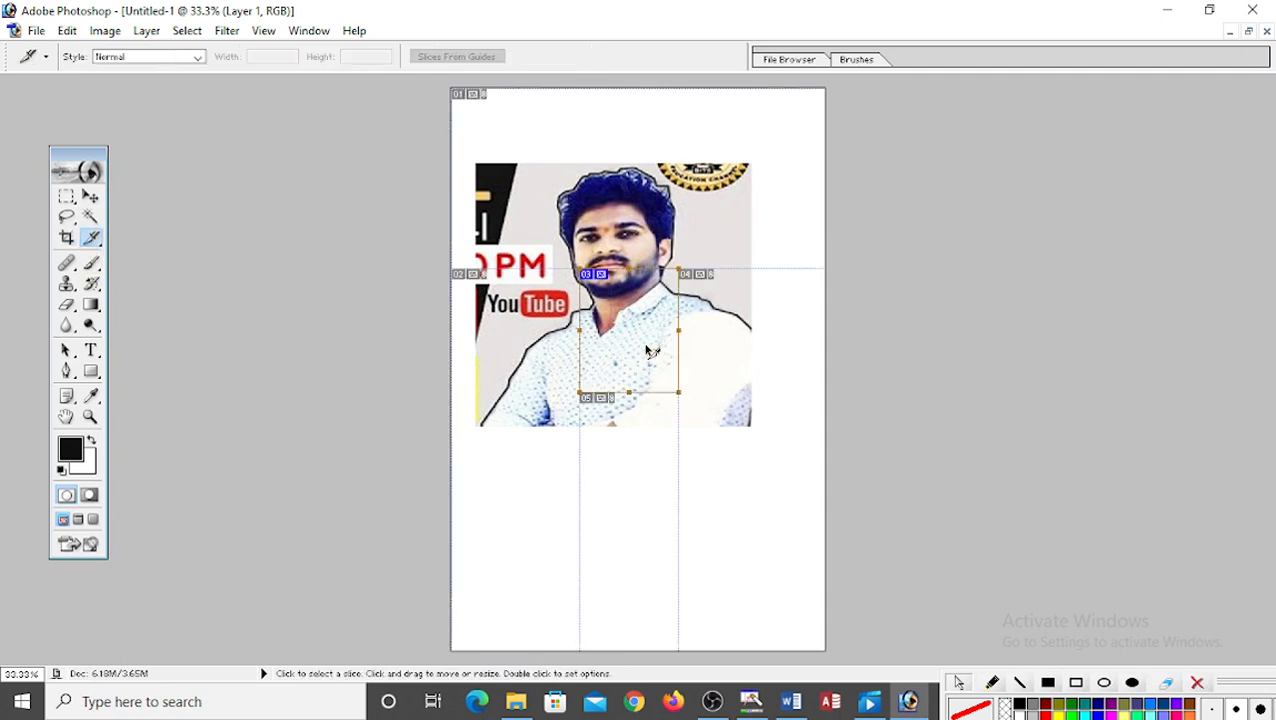
left_click_drag(524, 190, 567, 397)
left_click_drag(488, 300, 510, 405)
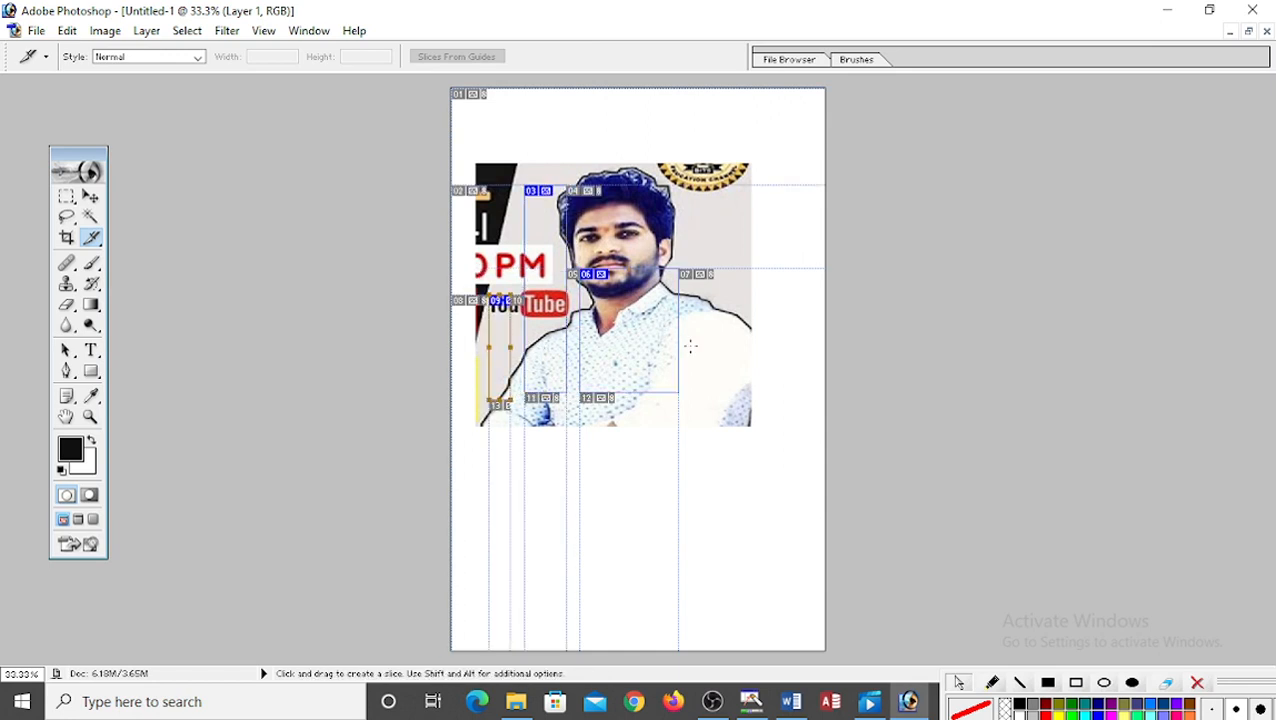
mouse_move(705, 361)
left_mouse_down()
mouse_move(747, 411)
mouse_move(715, 362)
mouse_move(716, 330)
mouse_move(662, 295)
left_mouse_up()
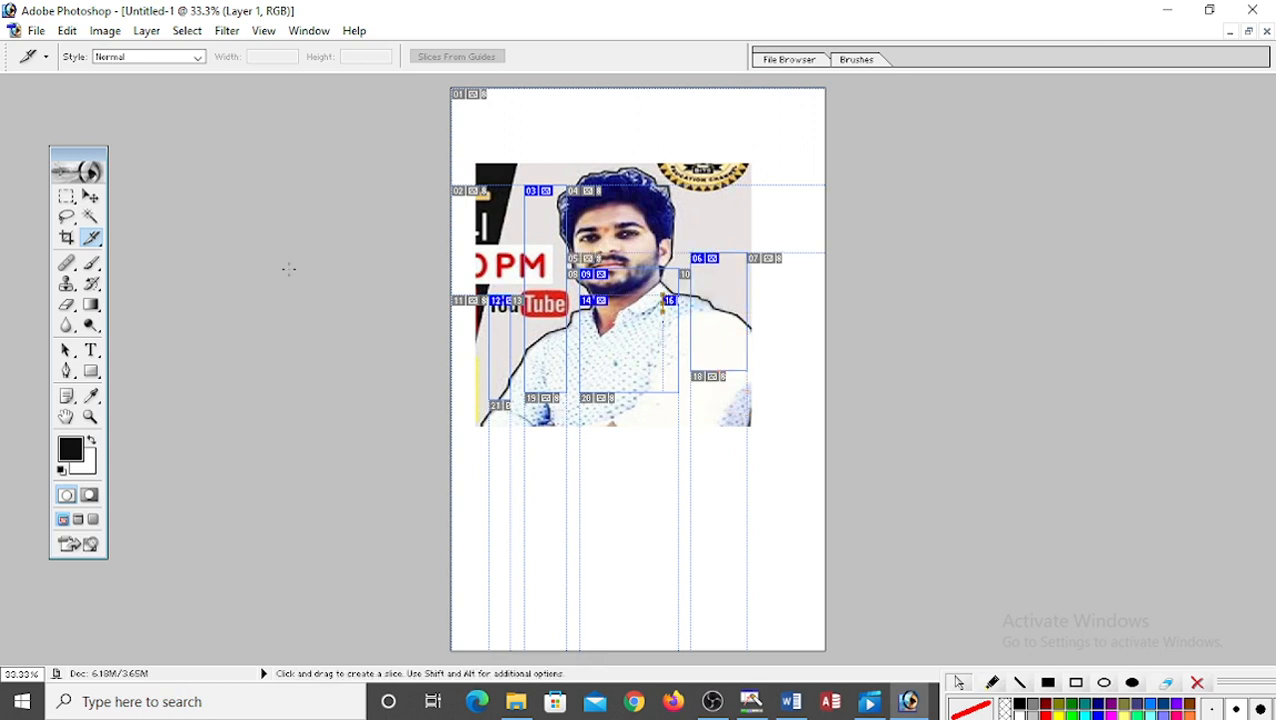
left_click(90, 196)
left_click_drag(643, 340, 656, 312)
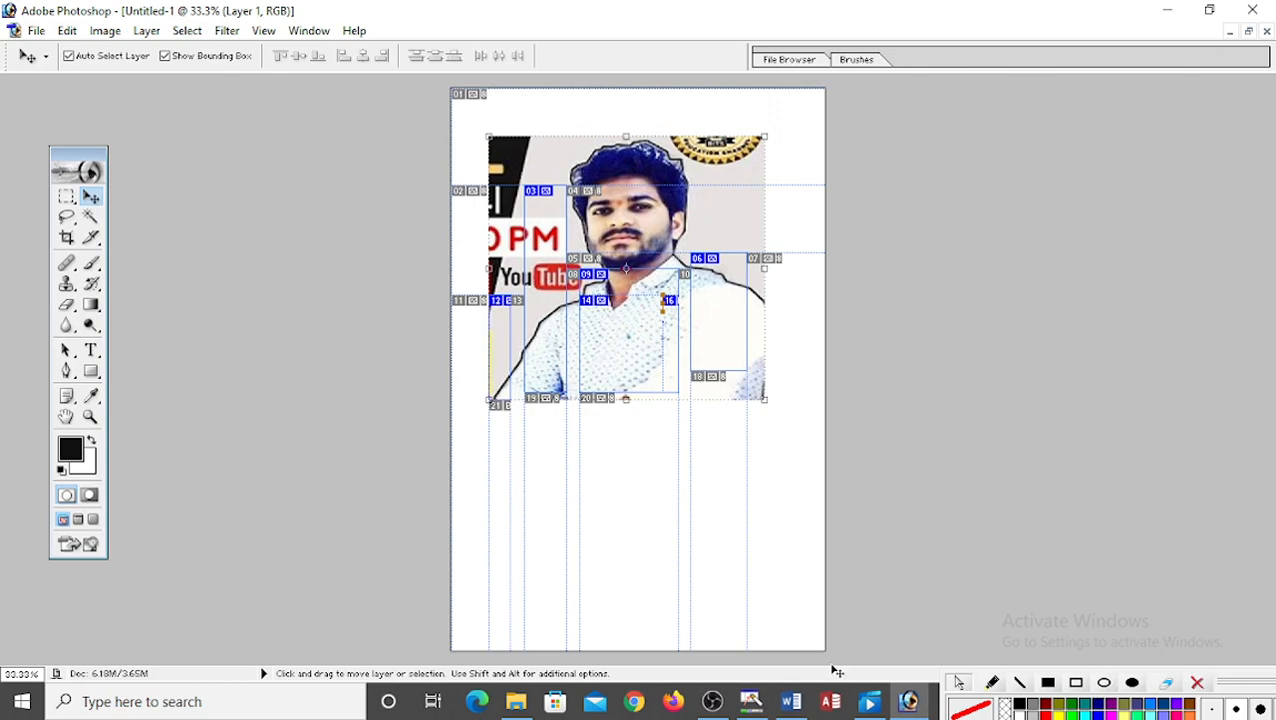
- Switch to Word and make SLICK SELECTION in the seventh list entry bold with yellow highlighting
left_click(790, 701)
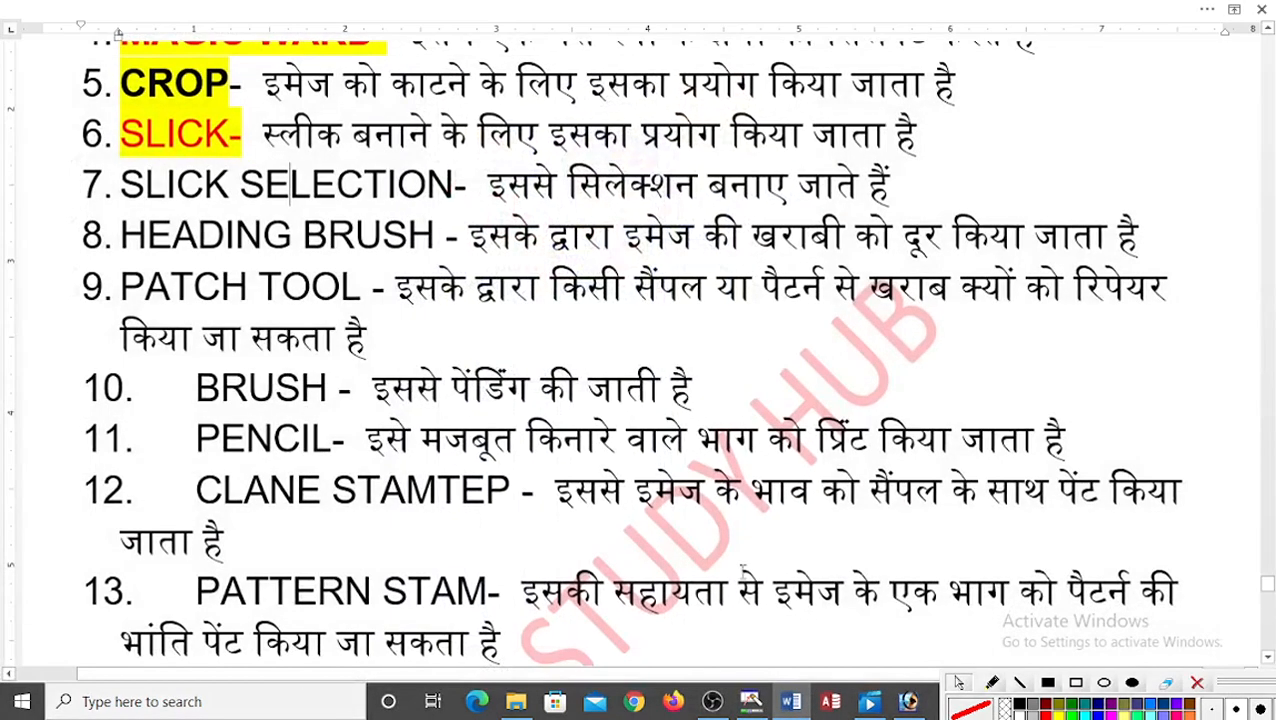
left_click_drag(120, 184, 458, 182)
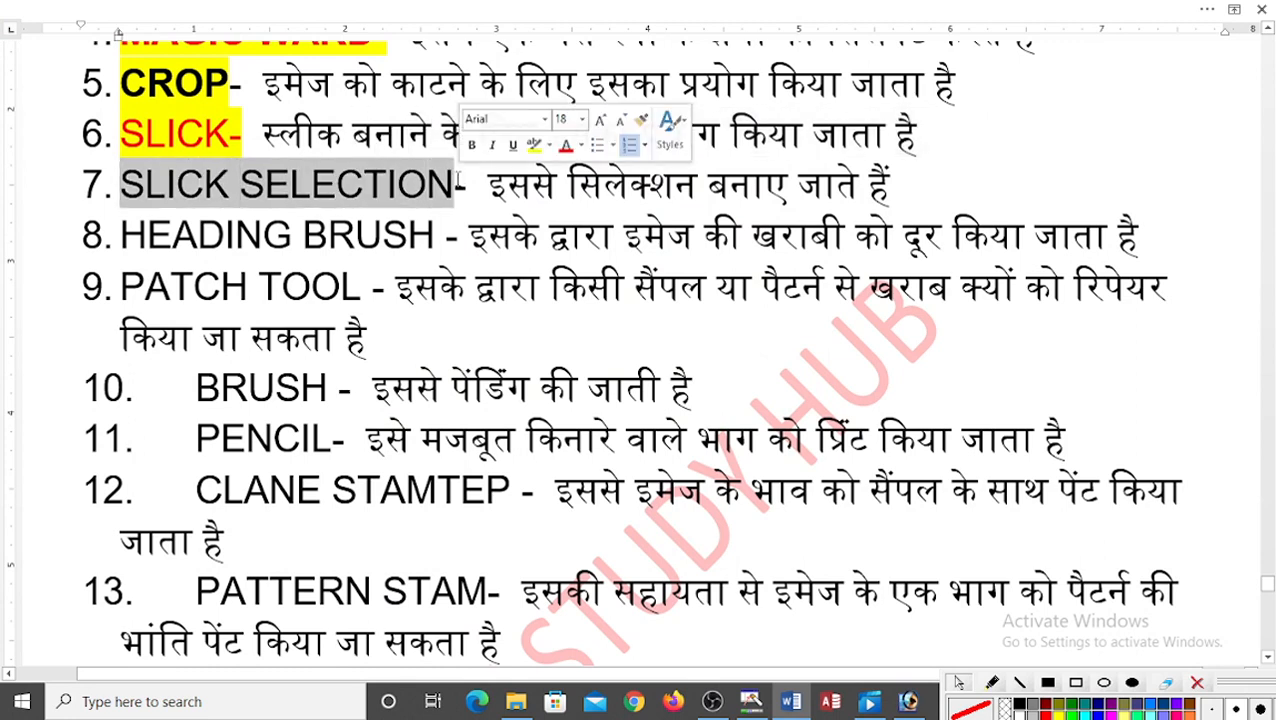
left_click(471, 145)
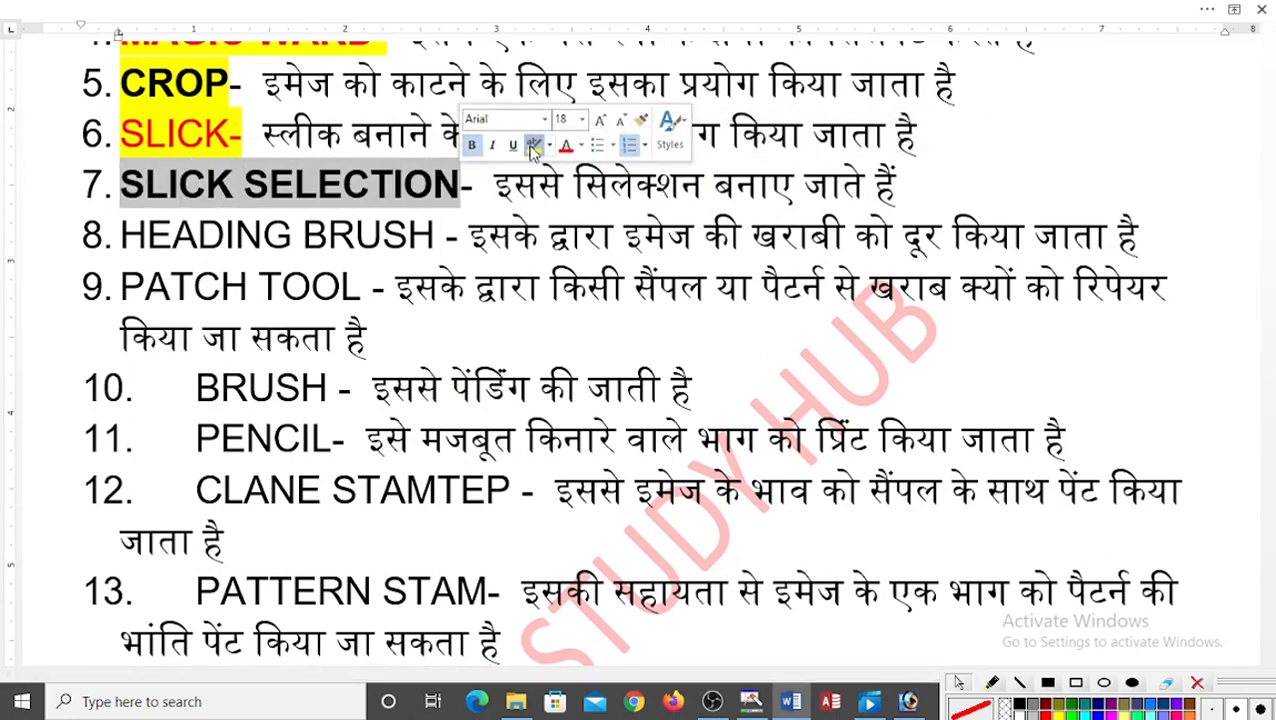
left_click(533, 146)
left_click(558, 186)
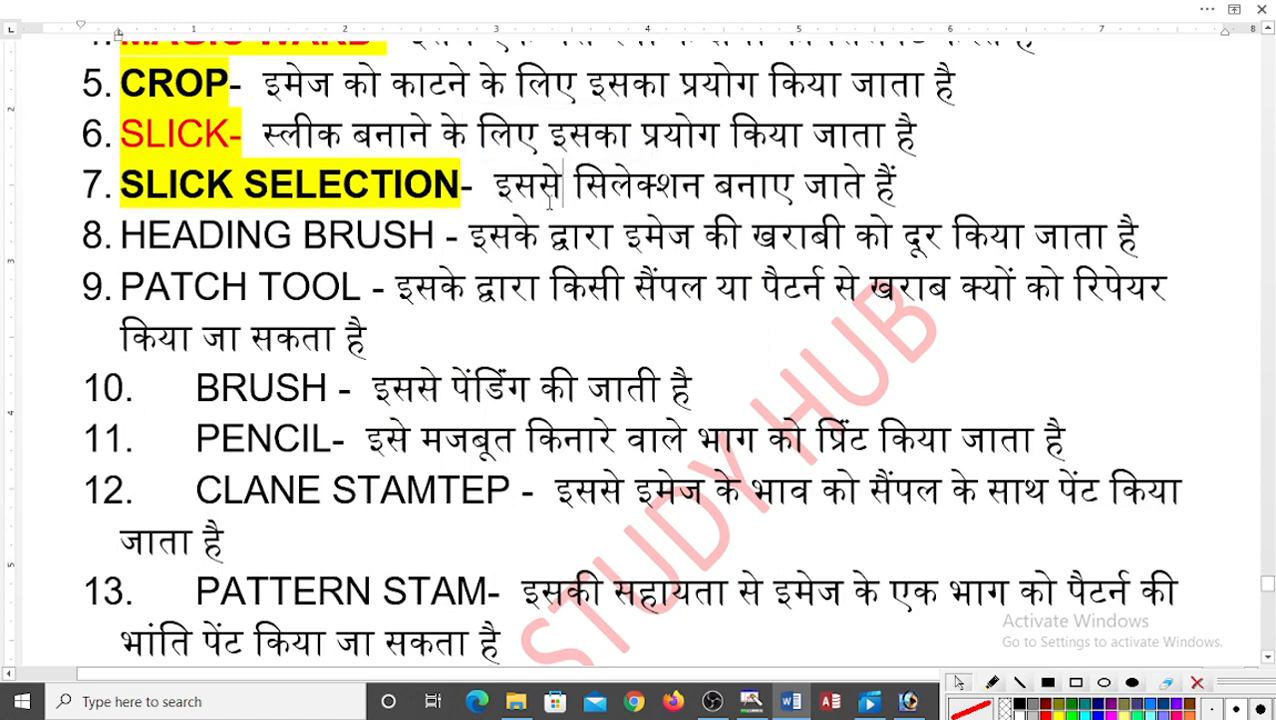
- Highlight HEADING BRUSH in the eighth list entry in yellow
left_click_drag(122, 253, 424, 245)
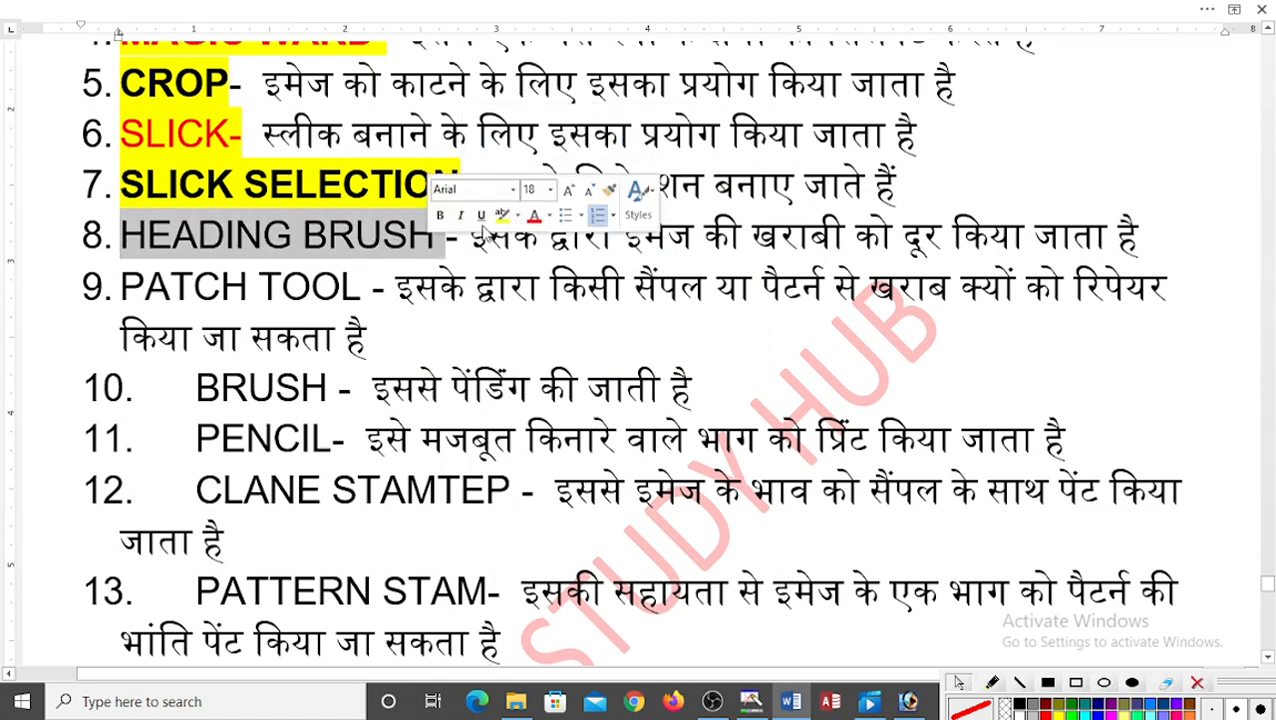
left_click(533, 216)
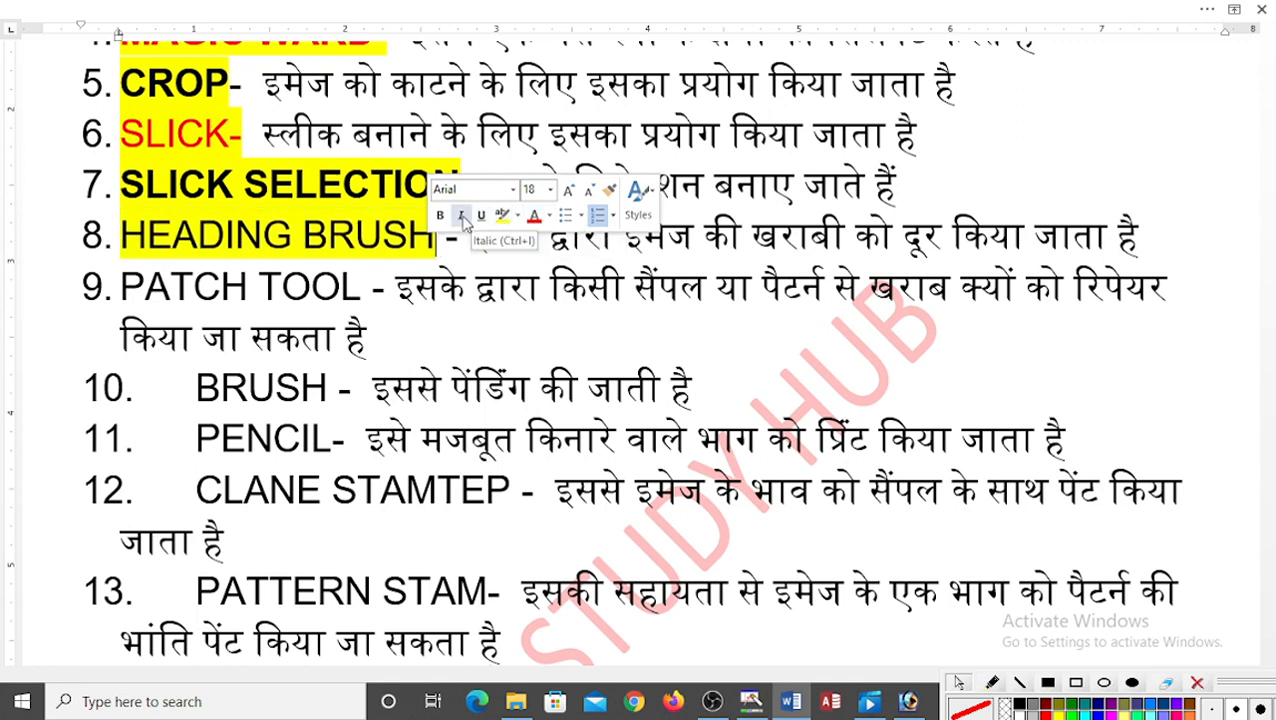
left_click(468, 290)
scroll(567, 256, "down", 1)
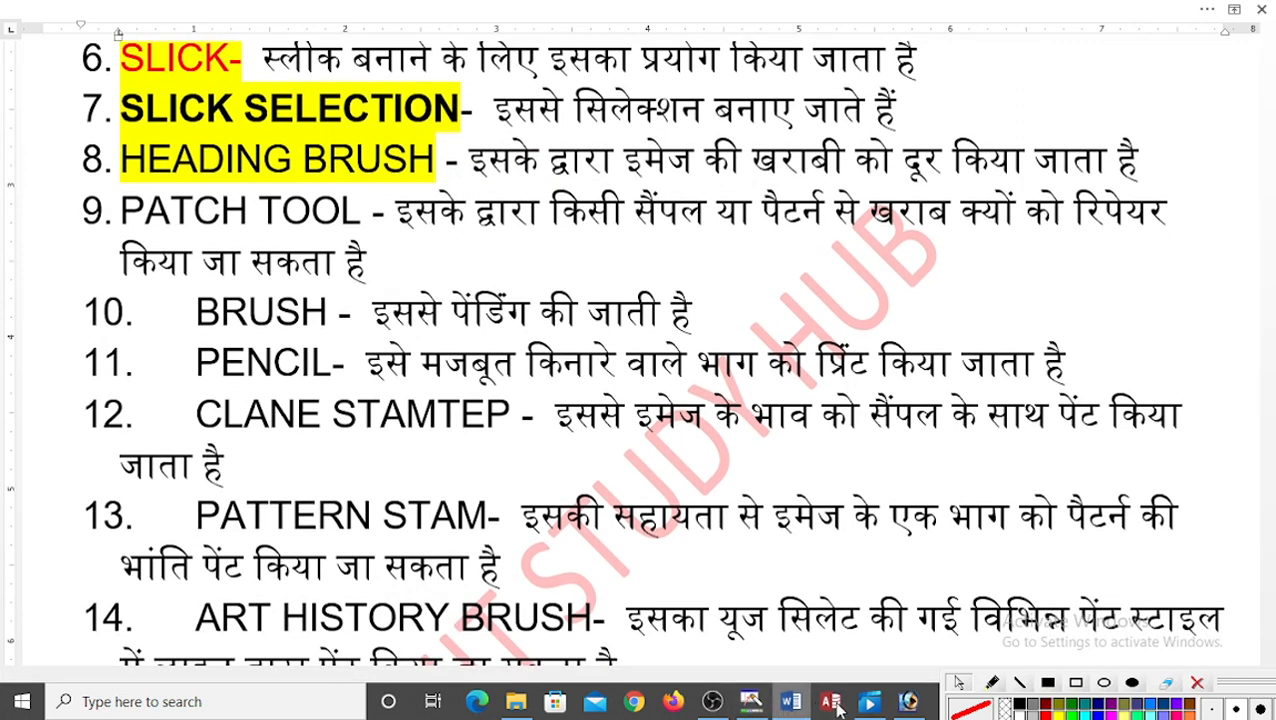
- Switch to Photoshop and try to retouch the shirt in the portrait photo with the Healing Brush tool
left_click(908, 701)
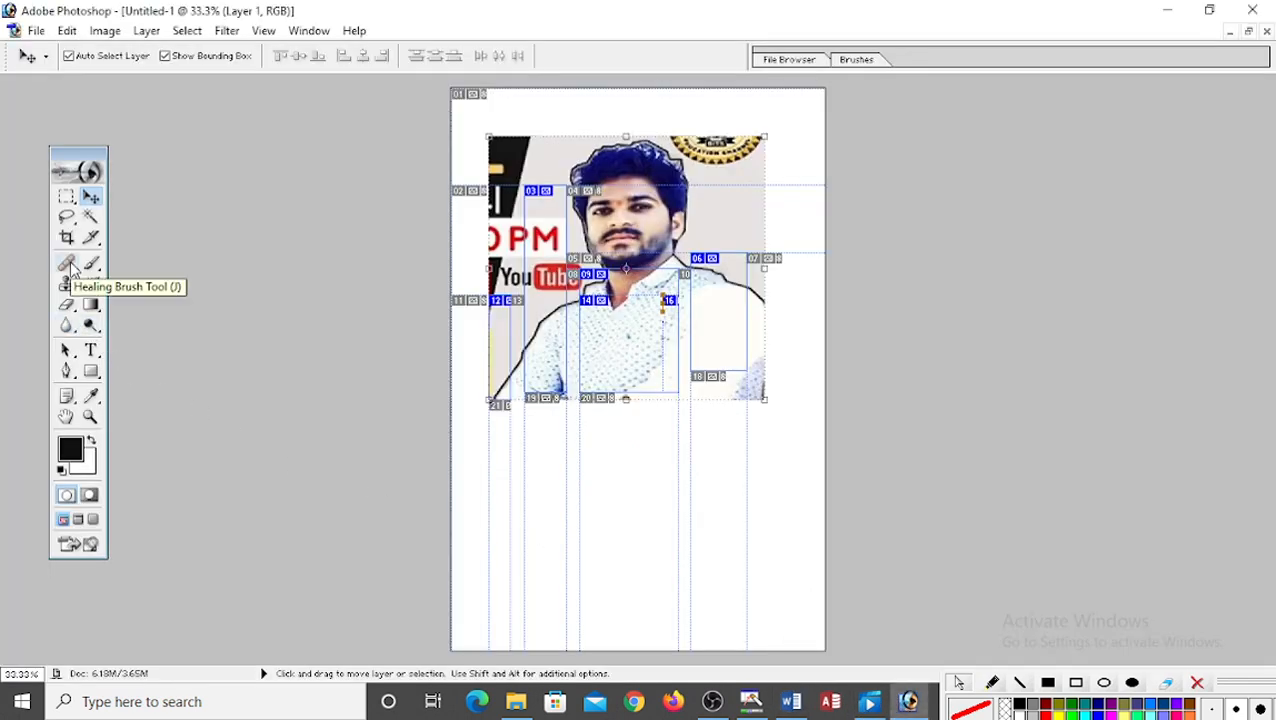
left_click(67, 264)
right_click(490, 335)
left_click(640, 312)
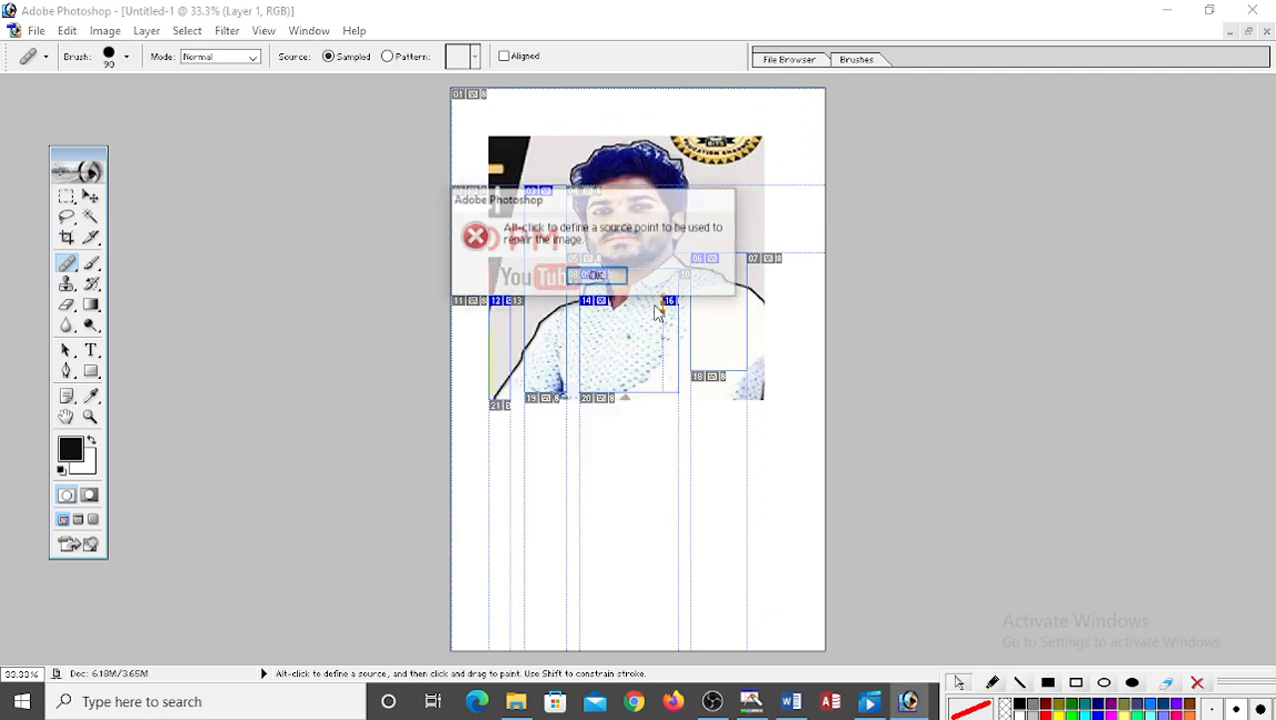
left_click(597, 276)
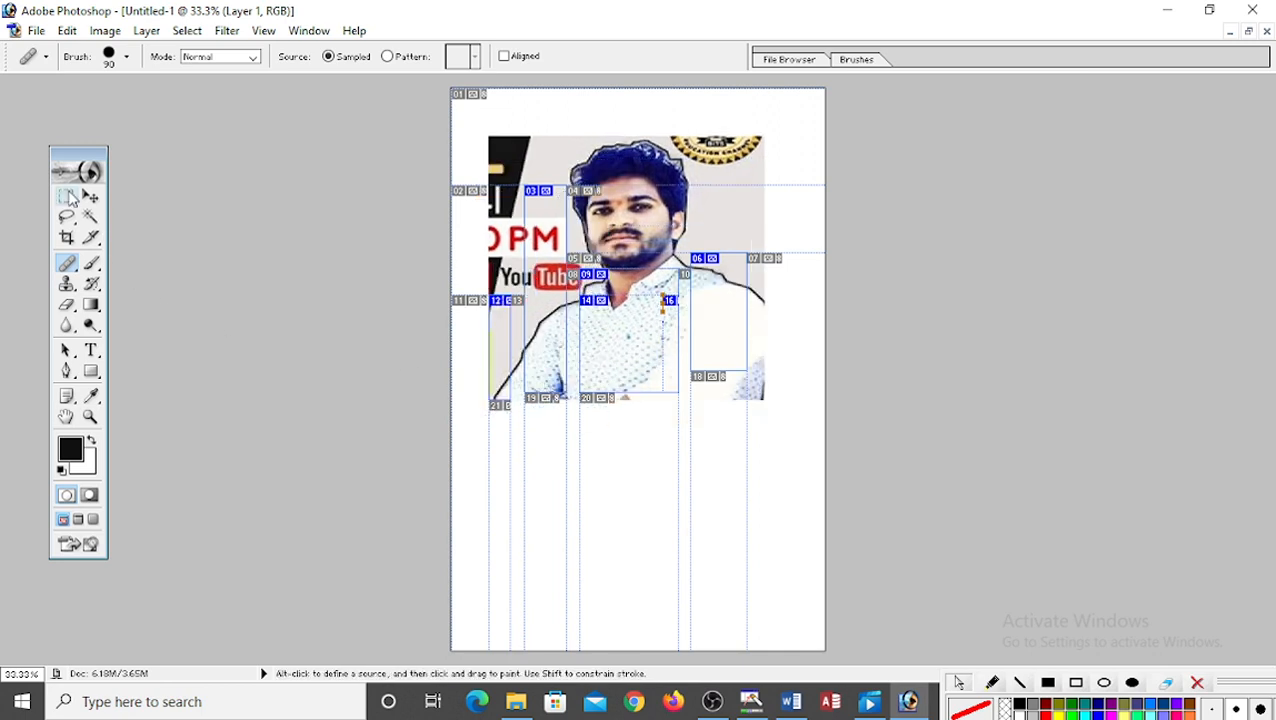
- Move the portrait photo slightly higher on the page and turn off Auto Select Layer for the Move tool
left_click(90, 197)
left_click_drag(537, 258, 537, 229)
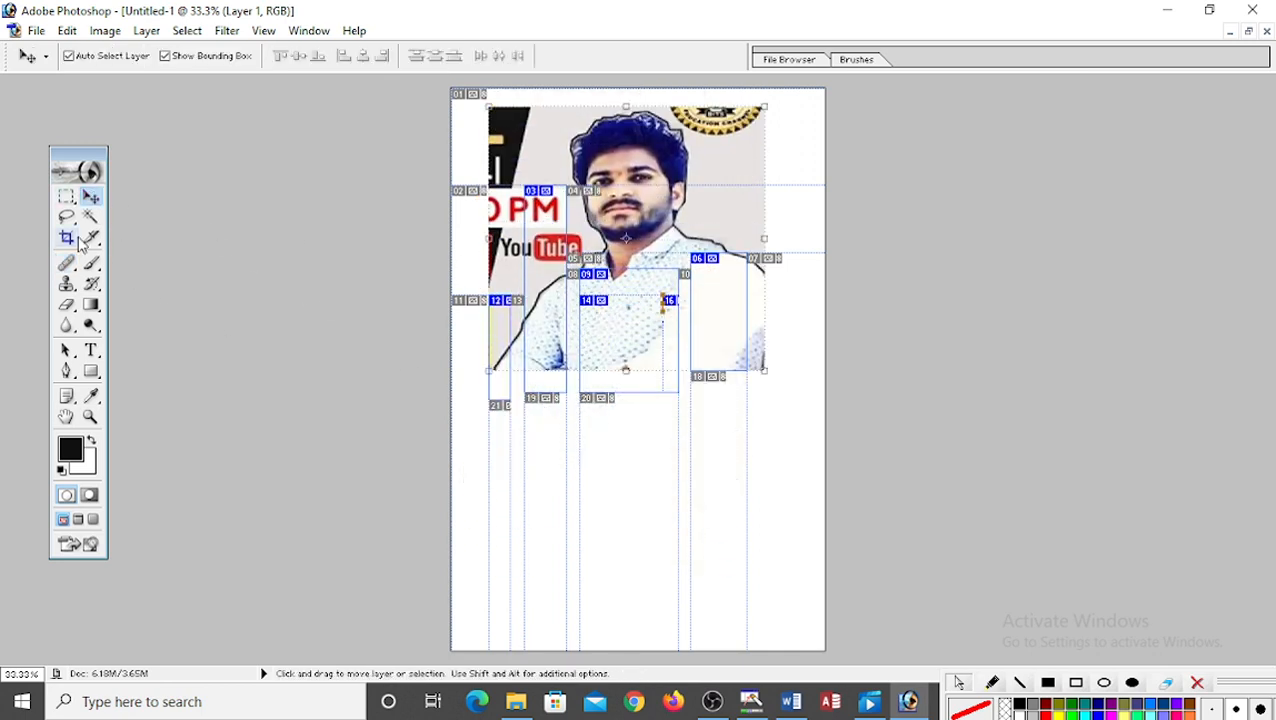
left_click_drag(470, 158, 543, 306)
left_click(595, 280)
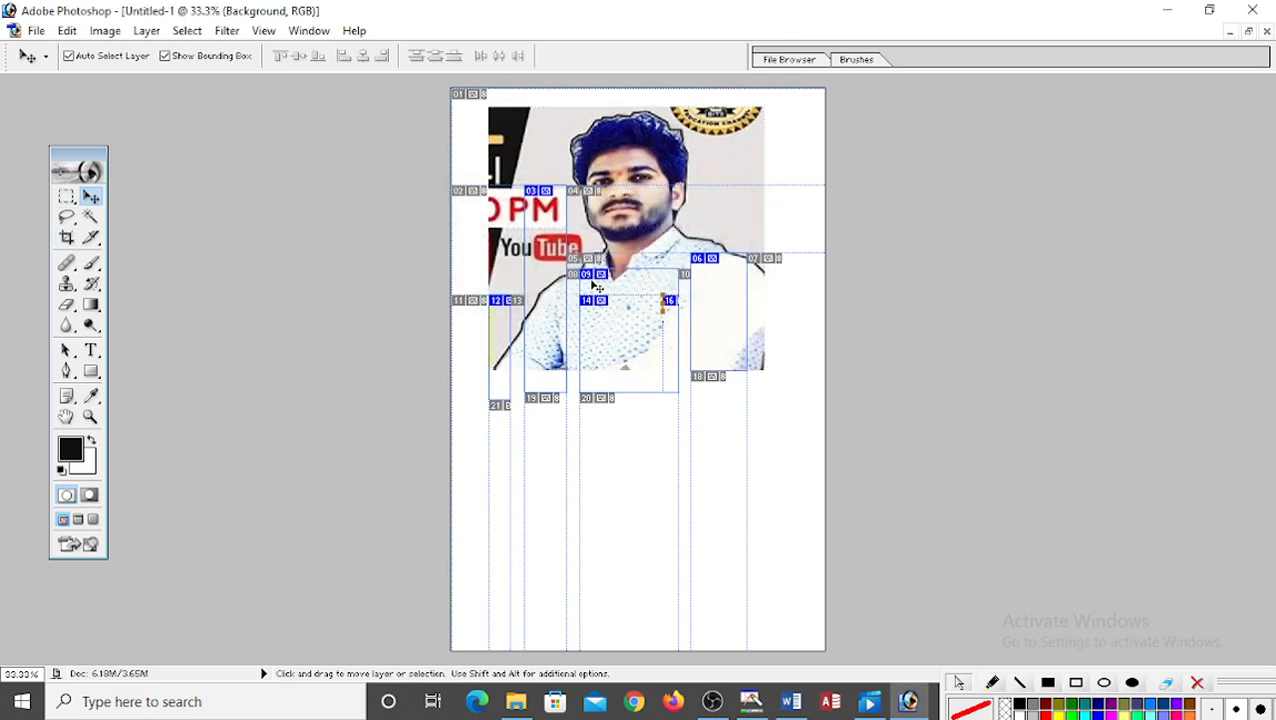
left_click(631, 337)
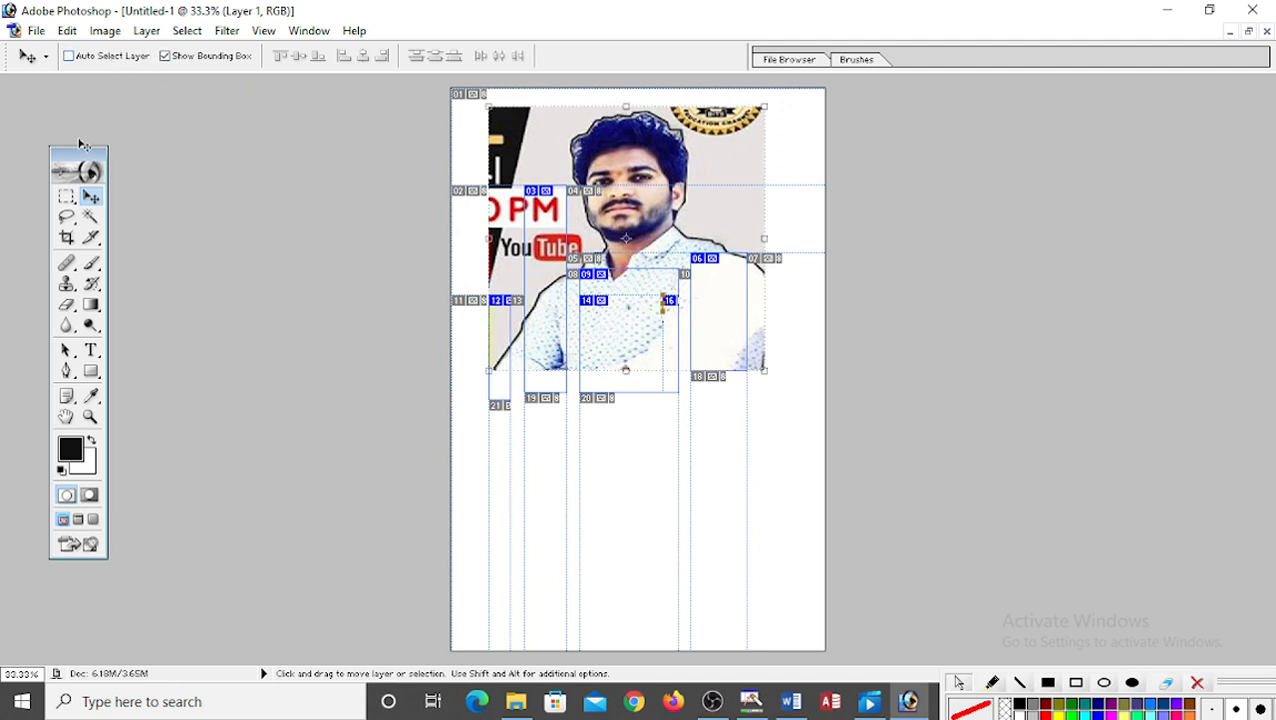
- Draw two large overlapping slices over the portrait photo with the Slice tool and delete the outer one
left_click(66, 196)
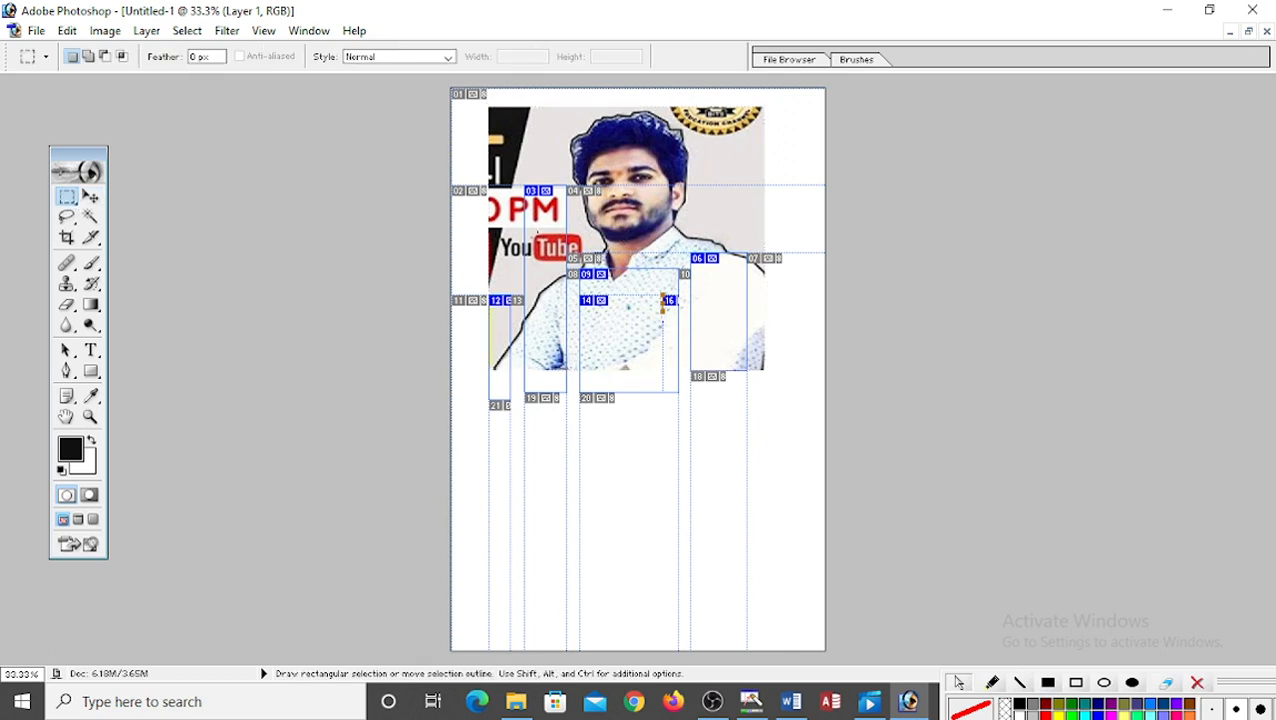
left_click(92, 238)
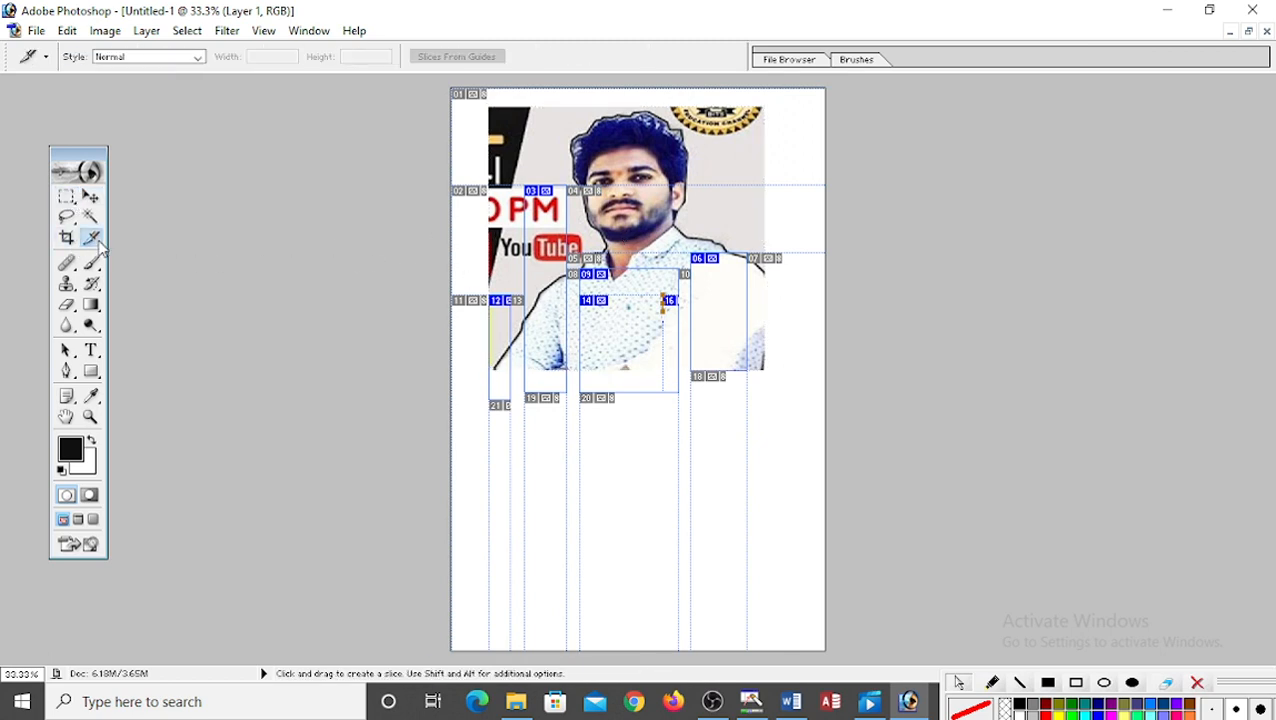
mouse_move(489, 163)
left_mouse_down()
mouse_move(683, 413)
mouse_move(707, 424)
left_mouse_up()
left_click_drag(471, 112, 796, 408)
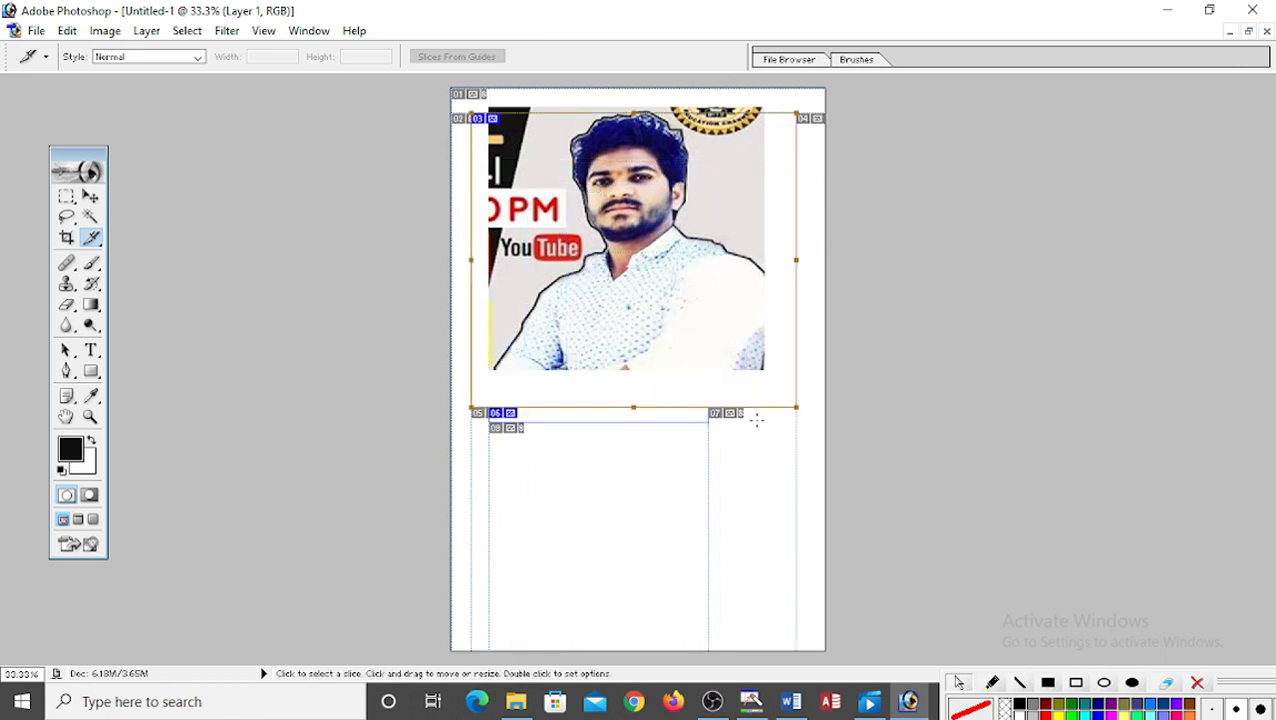
key("Delete")
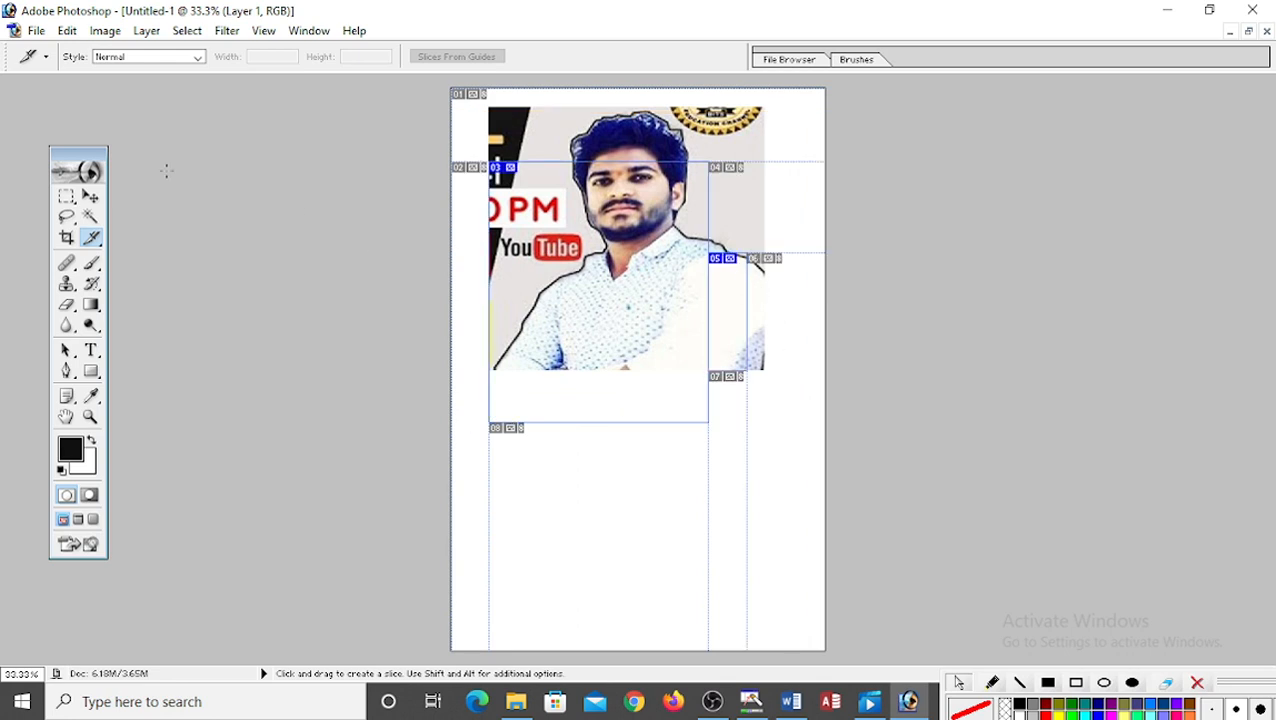
- Try the Healing Brush on the shirt again and dismiss the source point alert
left_click(66, 262)
left_click(560, 315)
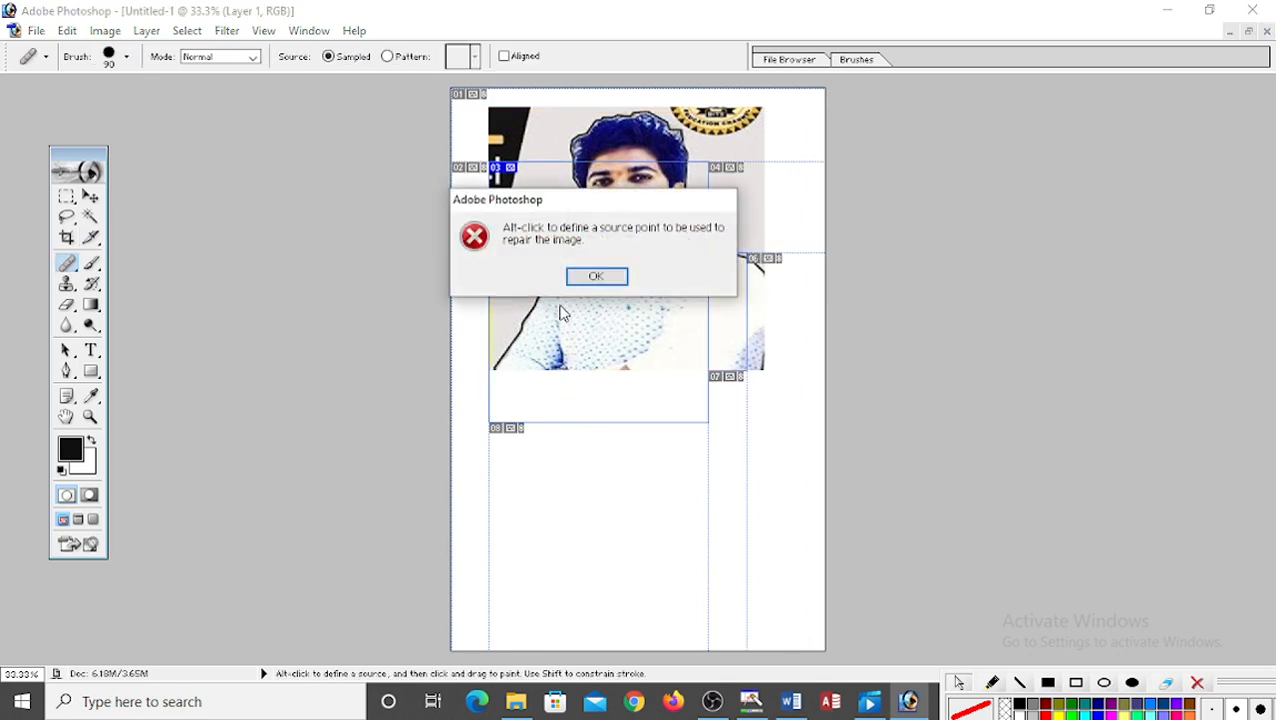
left_click(596, 277)
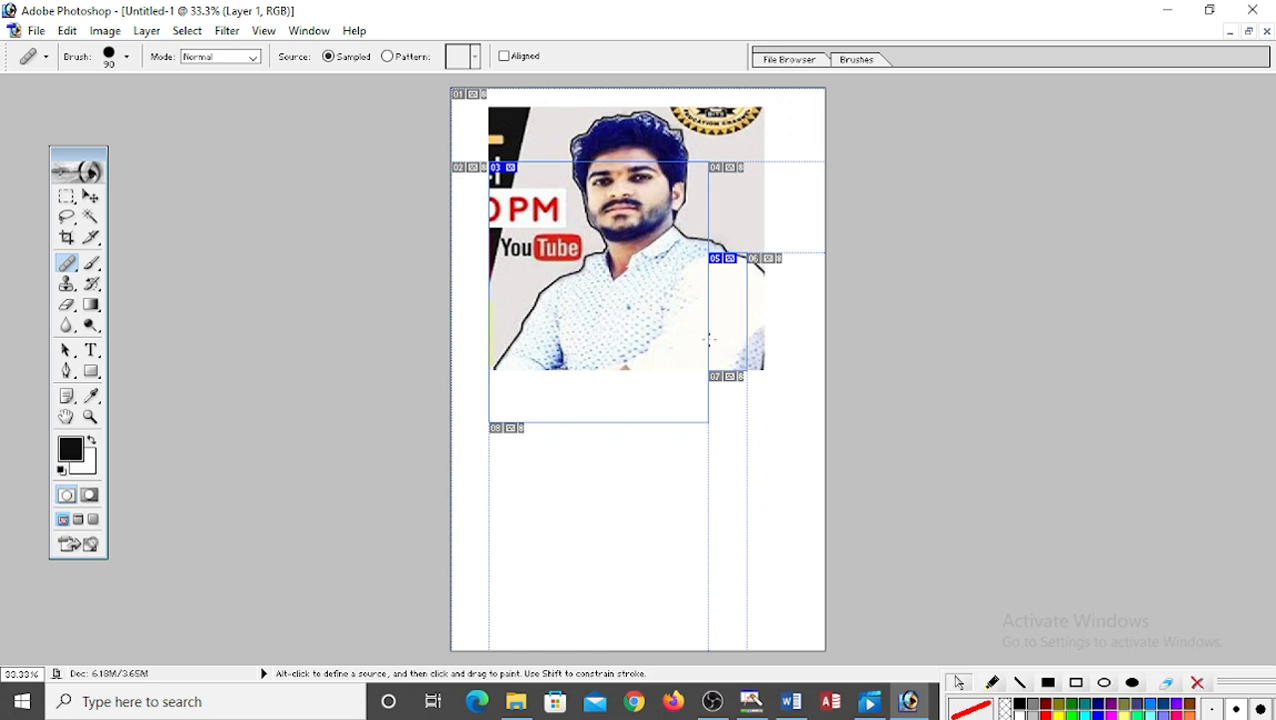
- Return to Word and make PATCH TOOL in the ninth list entry bold and red with yellow highlighting
left_click(909, 701)
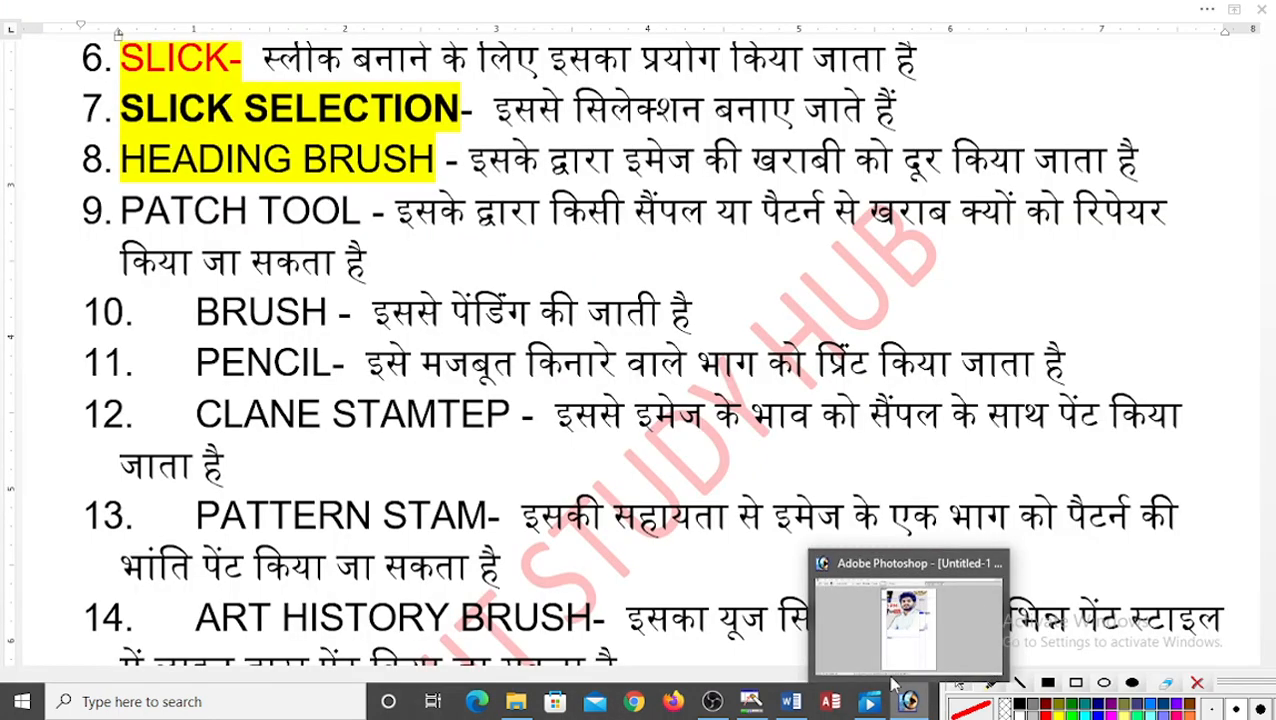
left_click_drag(128, 232, 330, 228)
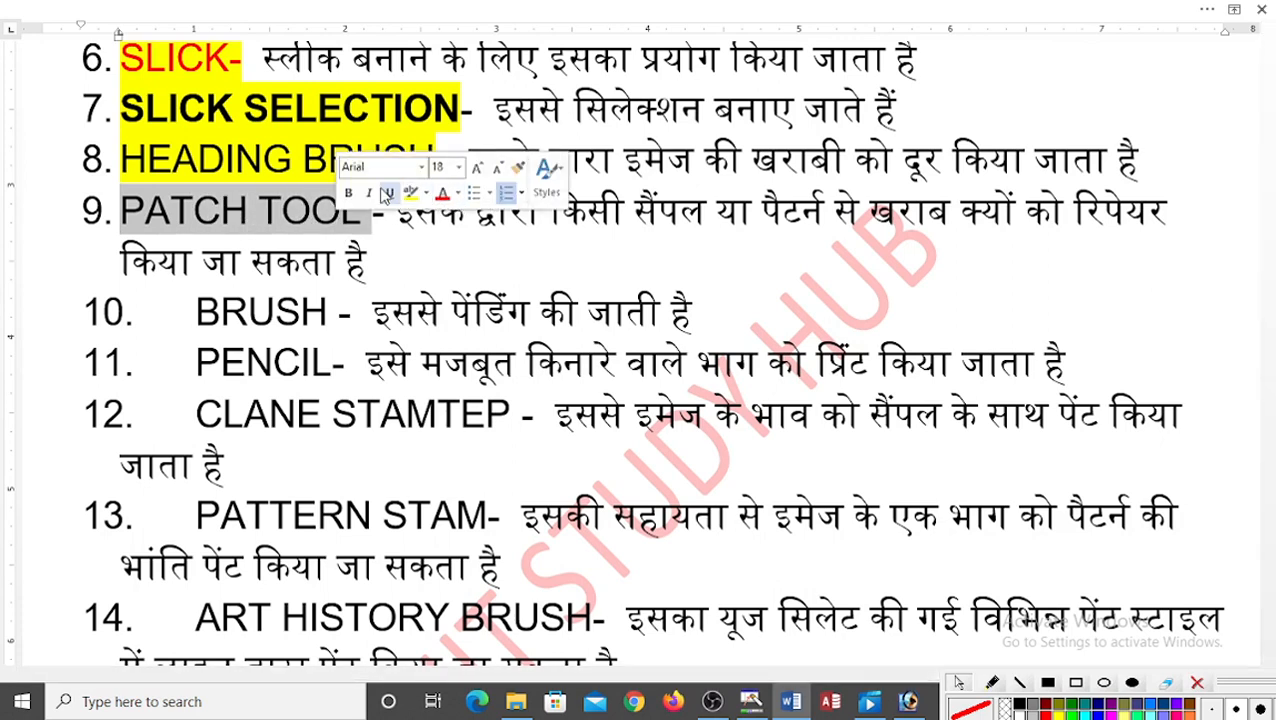
left_click(348, 193)
left_click(410, 192)
left_click(510, 262)
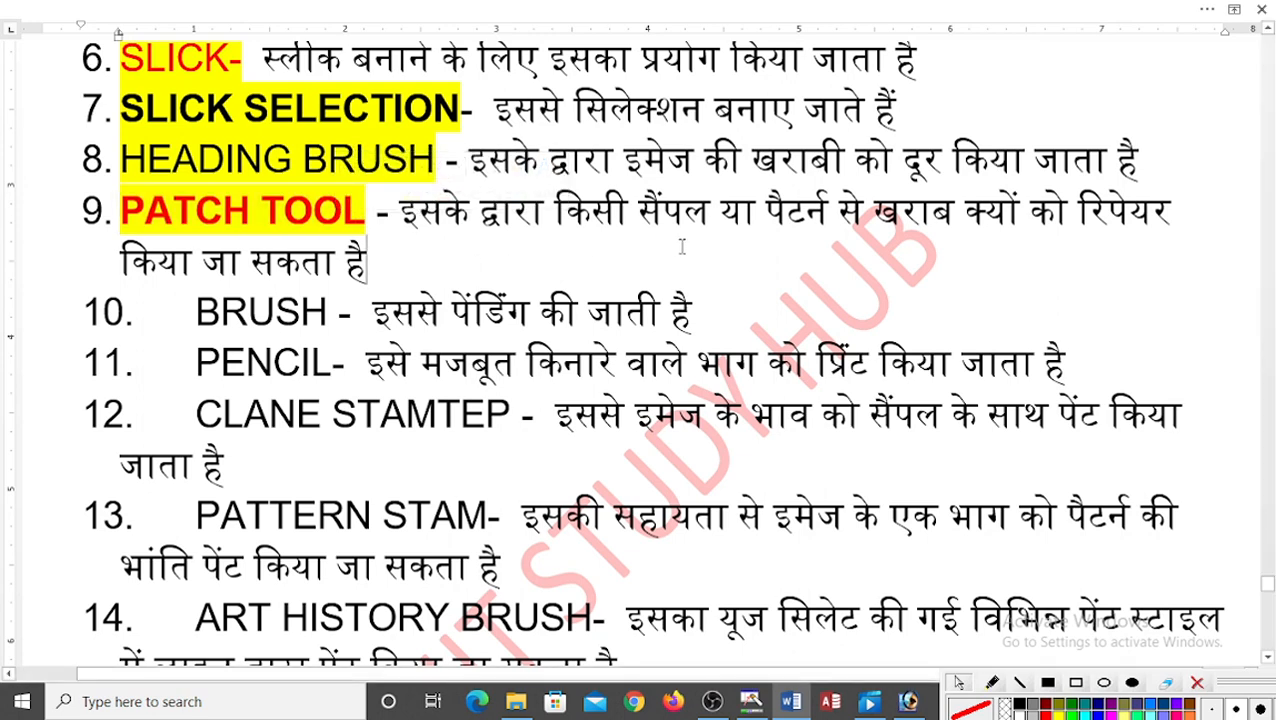